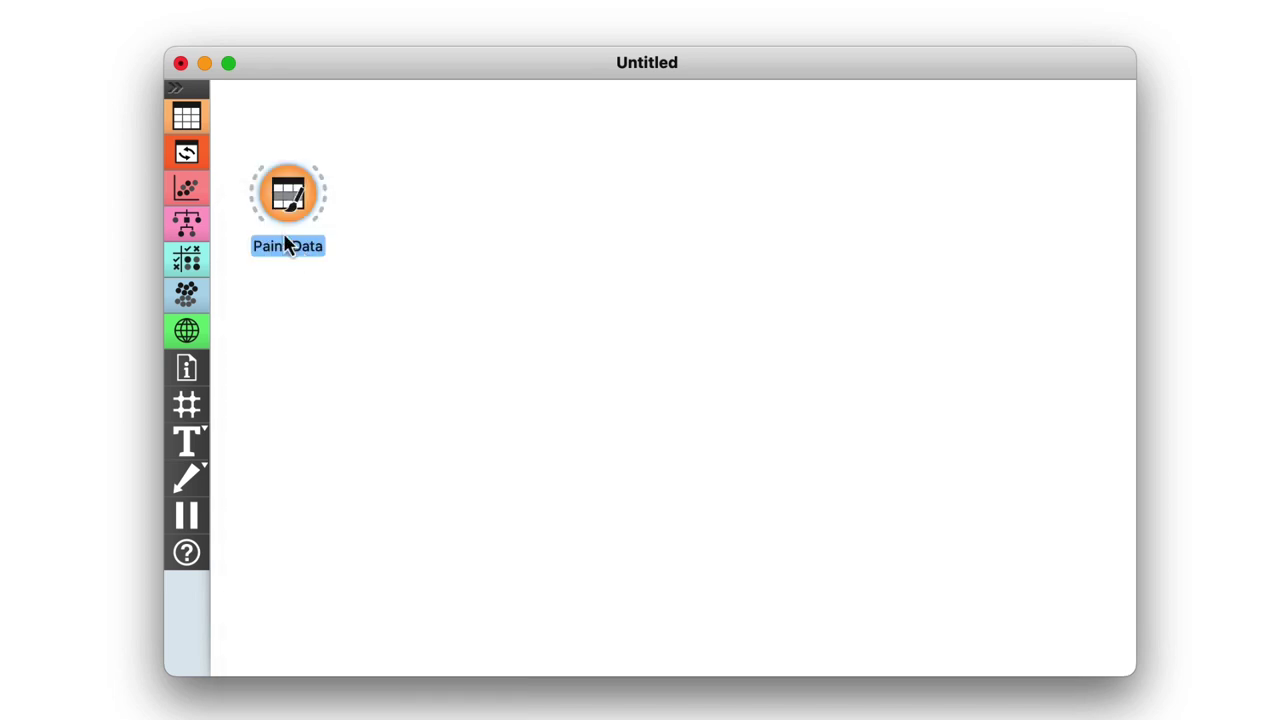
In Paint Data, brush a diagonal band of C1 points from top-left to bottom-right
double_click(284, 205)
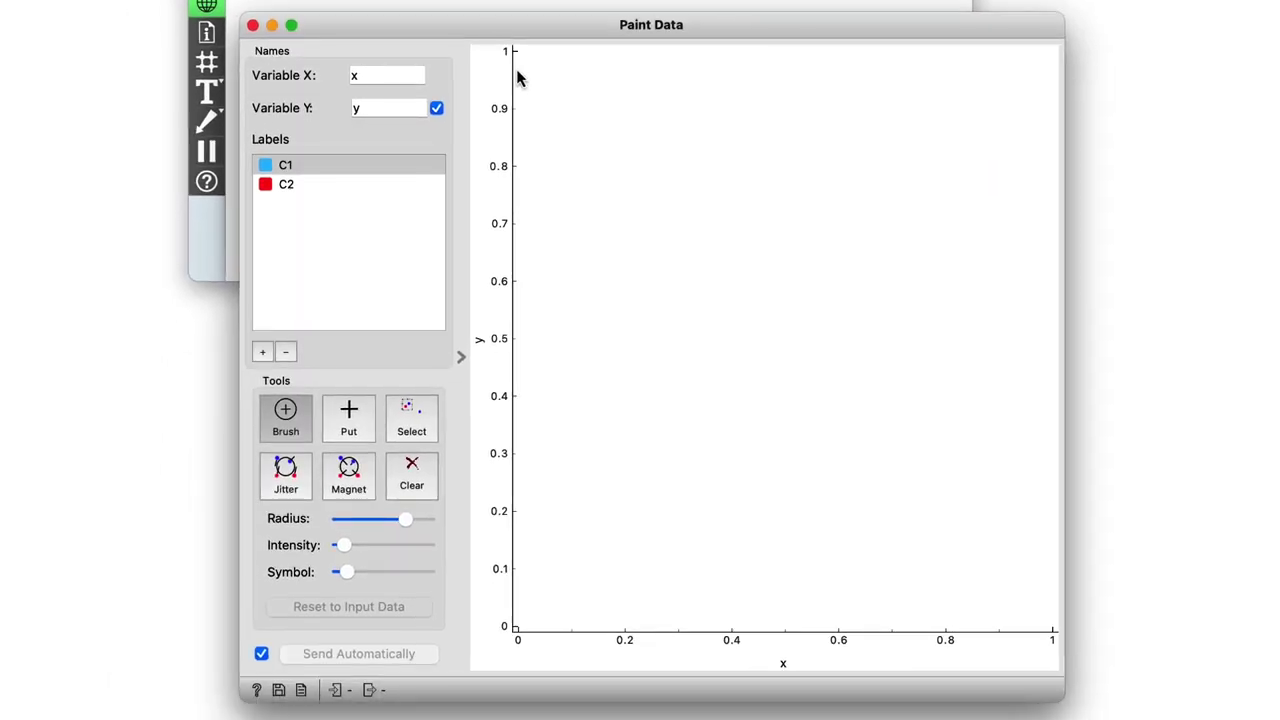
mouse_move(547, 87)
left_mouse_down()
mouse_move(977, 543)
mouse_move(1030, 582)
left_mouse_up()
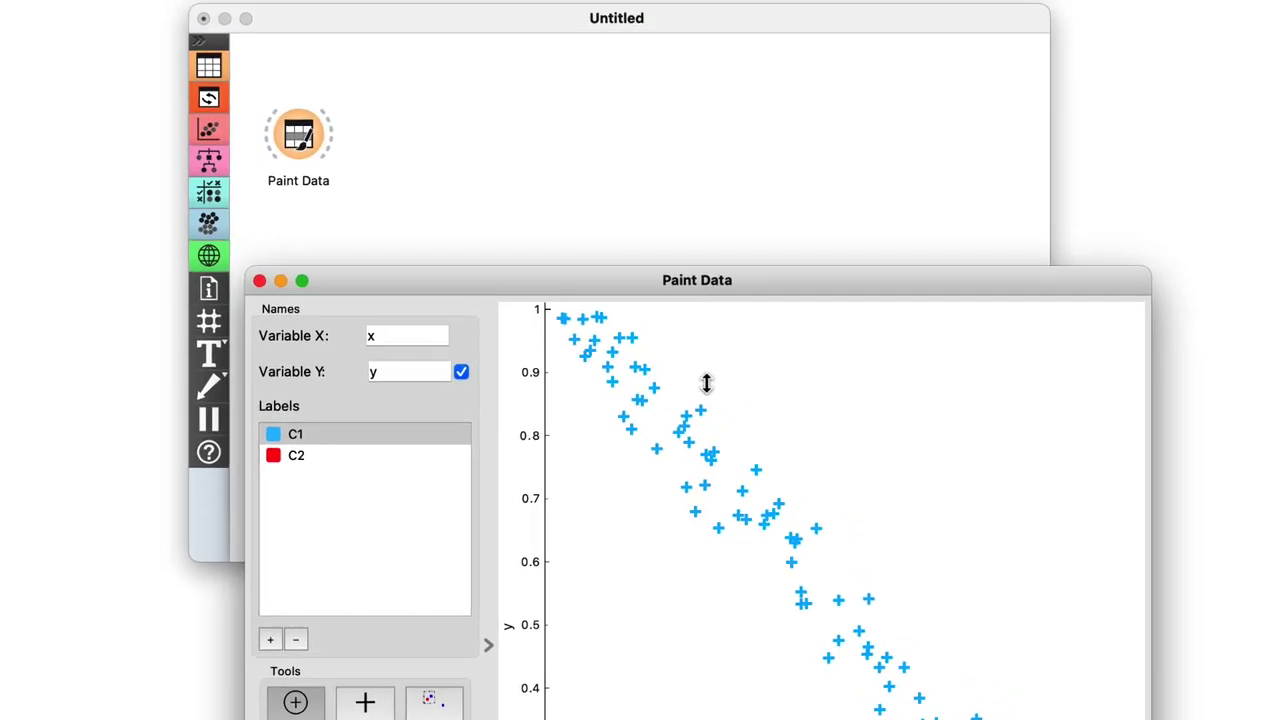
Add an Edit Domain widget connected to Paint Data's output
left_click(259, 281)
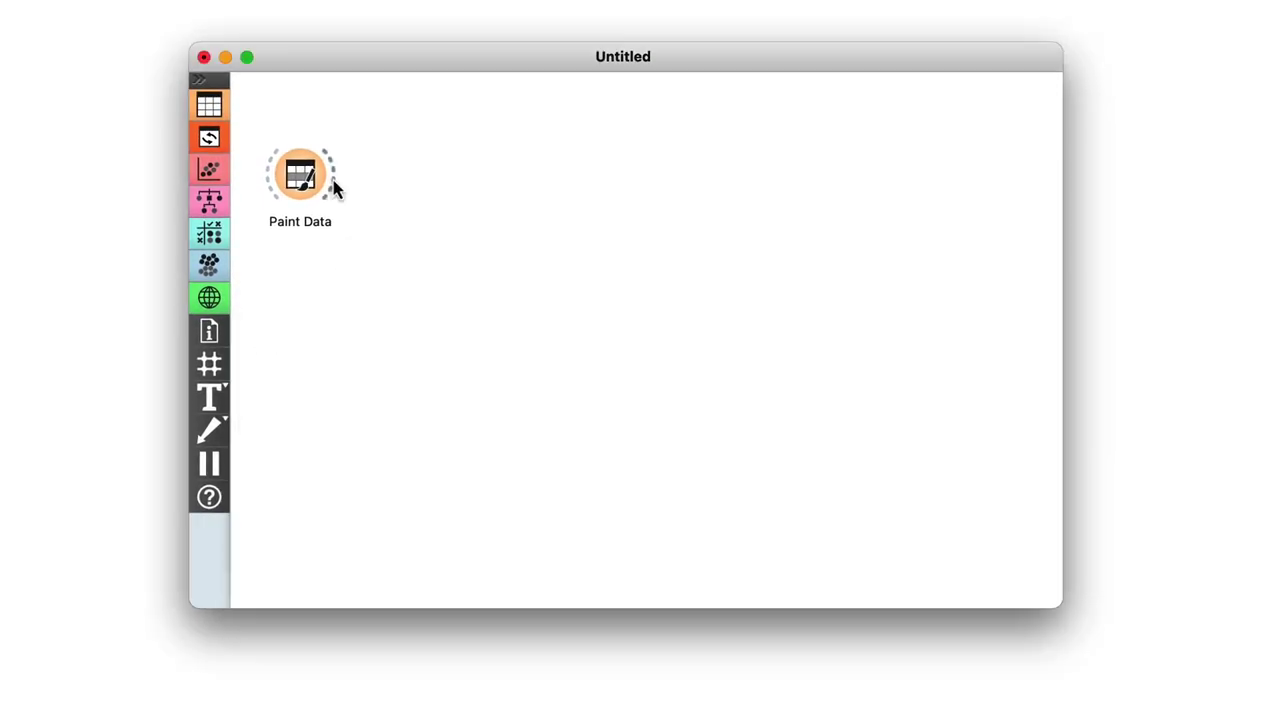
left_click_drag(332, 136, 392, 138)
left_click(405, 224)
Rename variable x to x1 and y to x2 in Edit Domain and apply
double_click(420, 180)
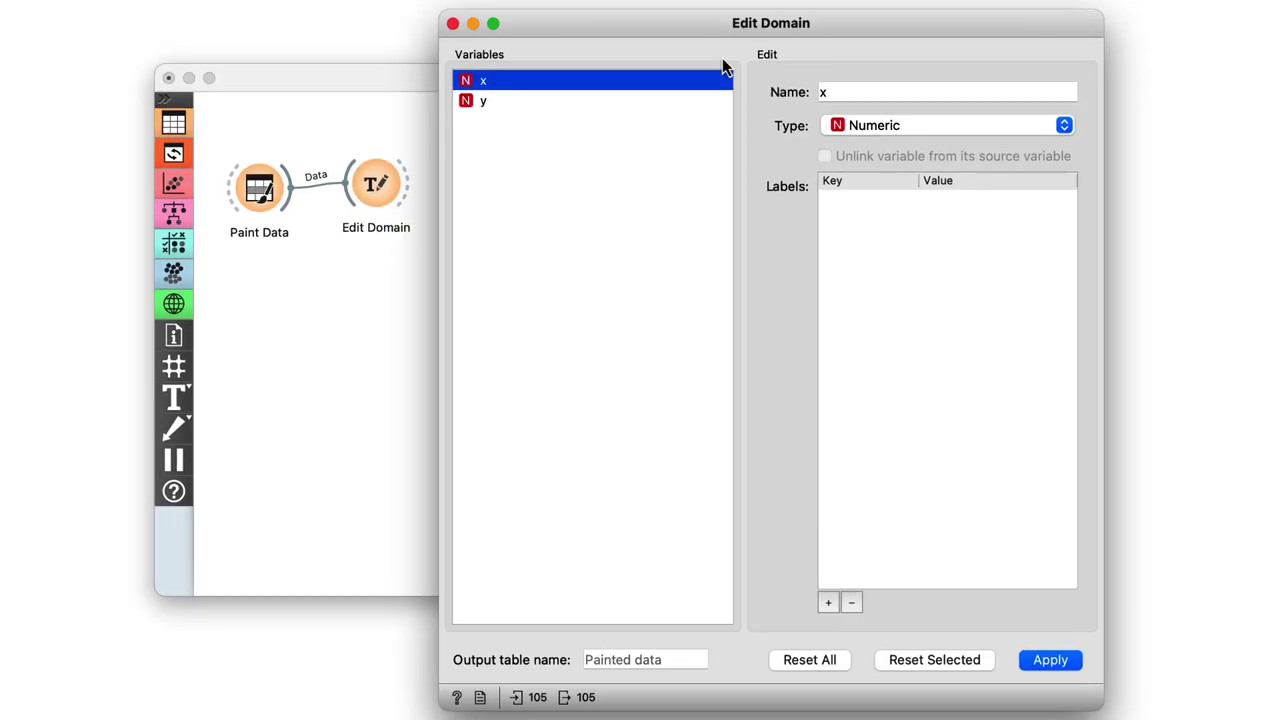
left_click(930, 74)
type("1")
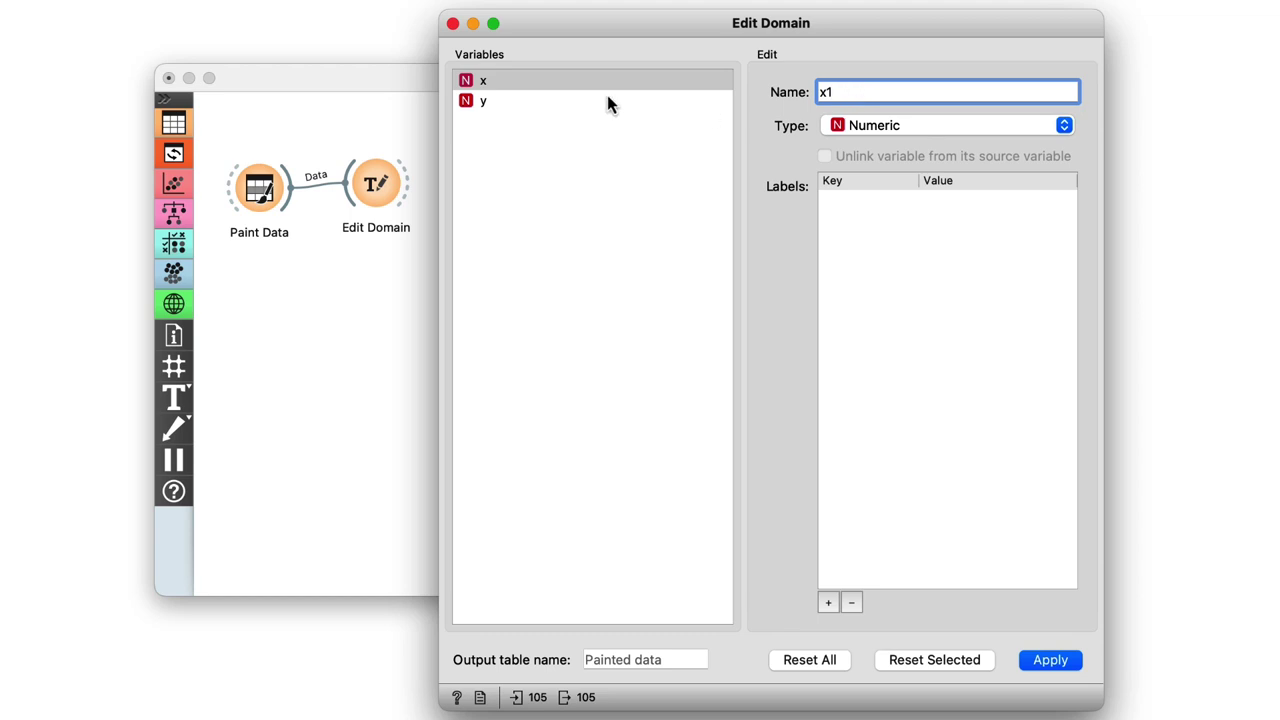
left_click(690, 100)
left_click(852, 92)
key("BackSpace")
type("x2")
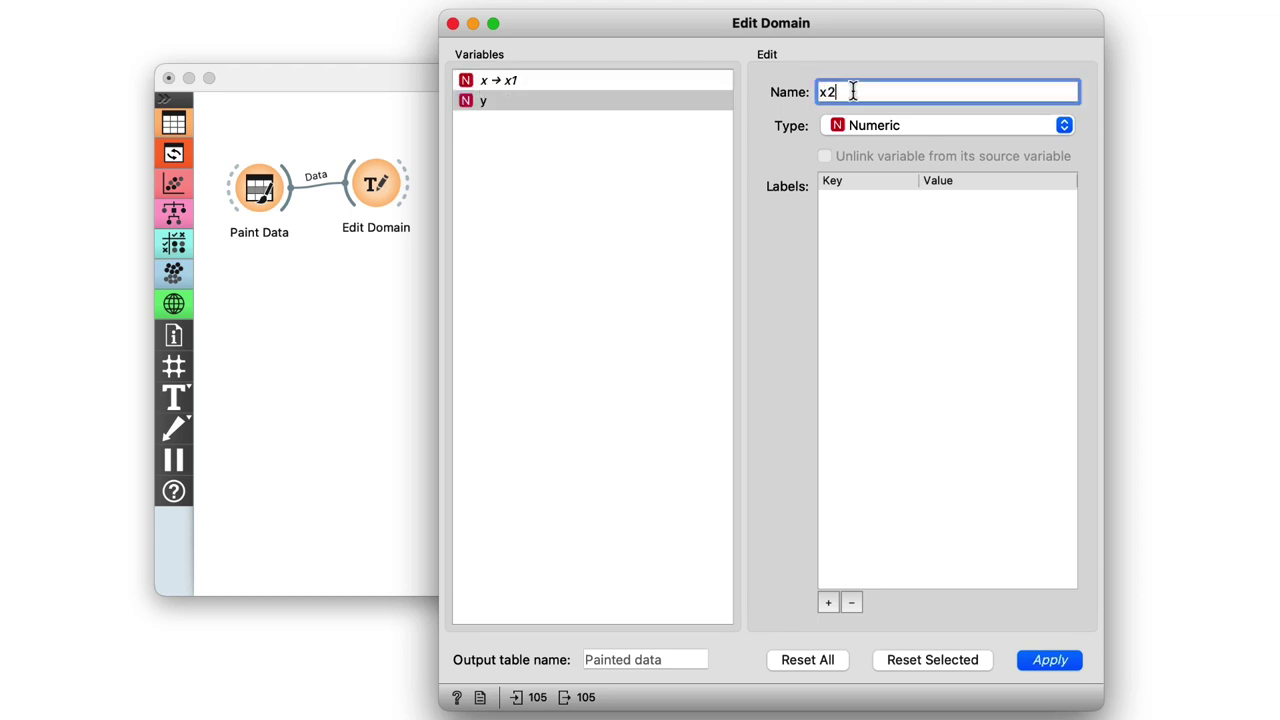
left_click(1049, 669)
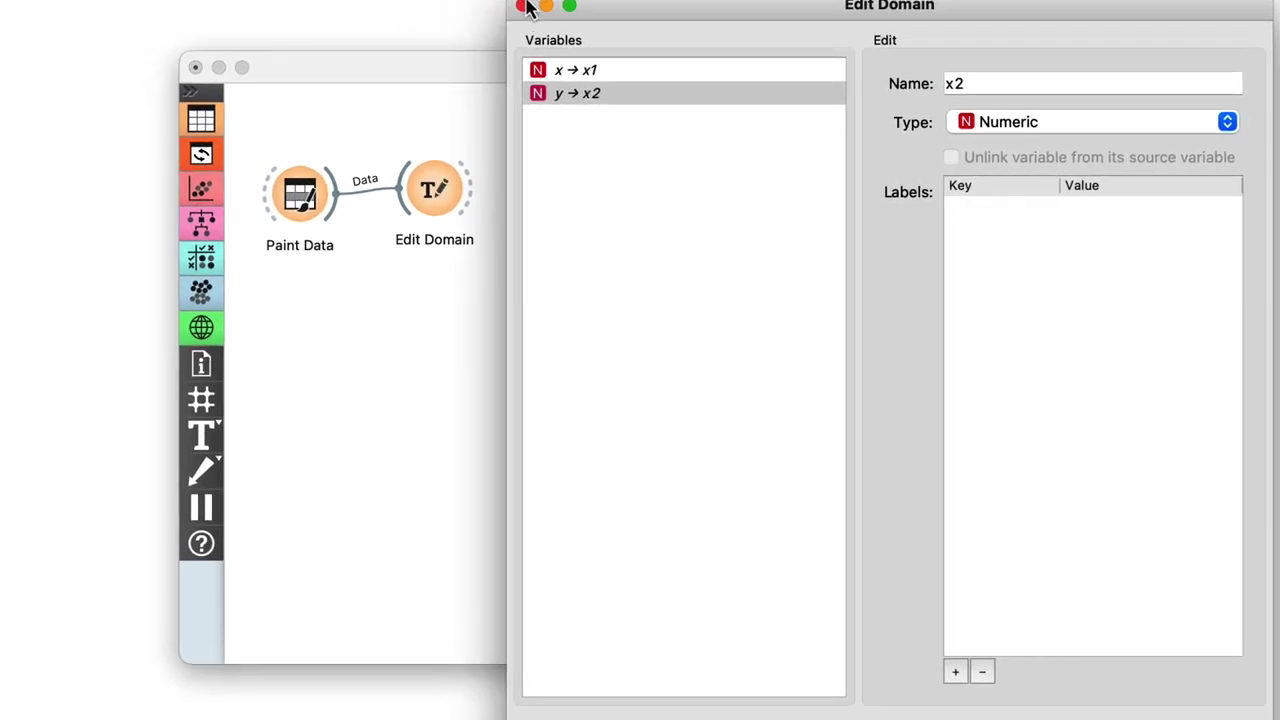
Connect a Scatter Plot to Edit Domain's output and open the plot
left_click(454, 24)
left_click_drag(470, 190, 533, 128)
left_click(577, 187)
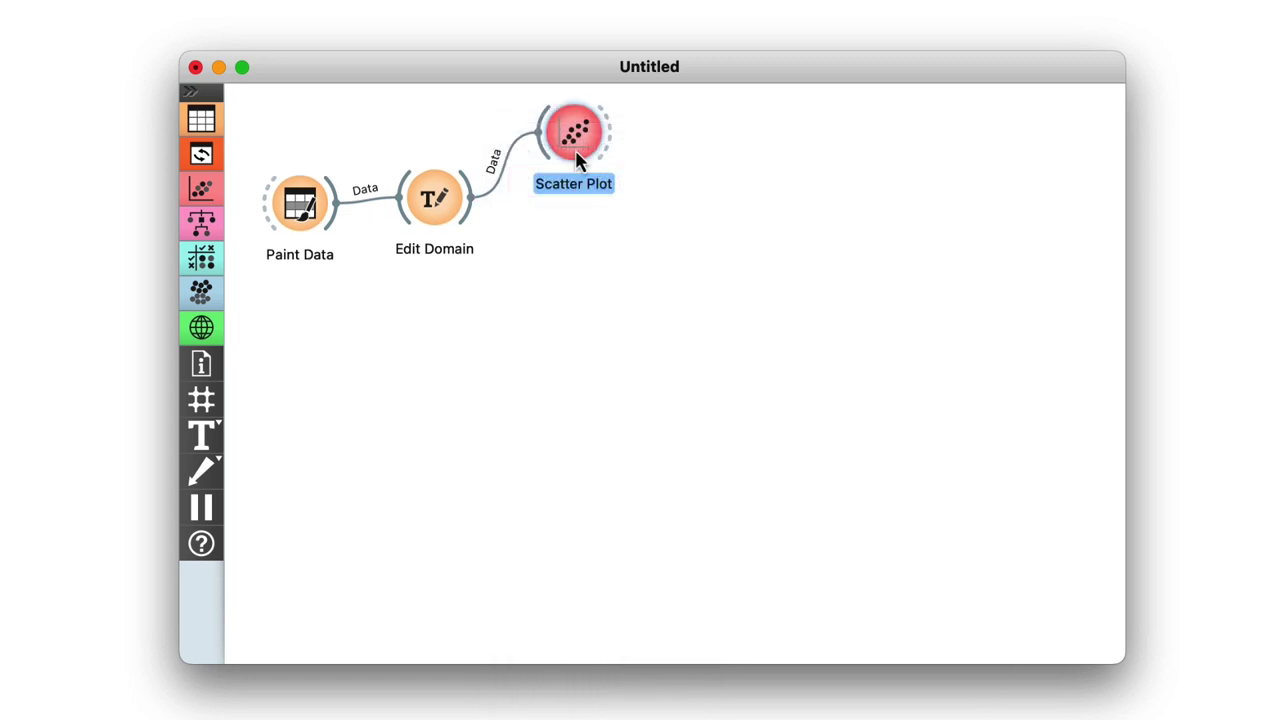
double_click(574, 145)
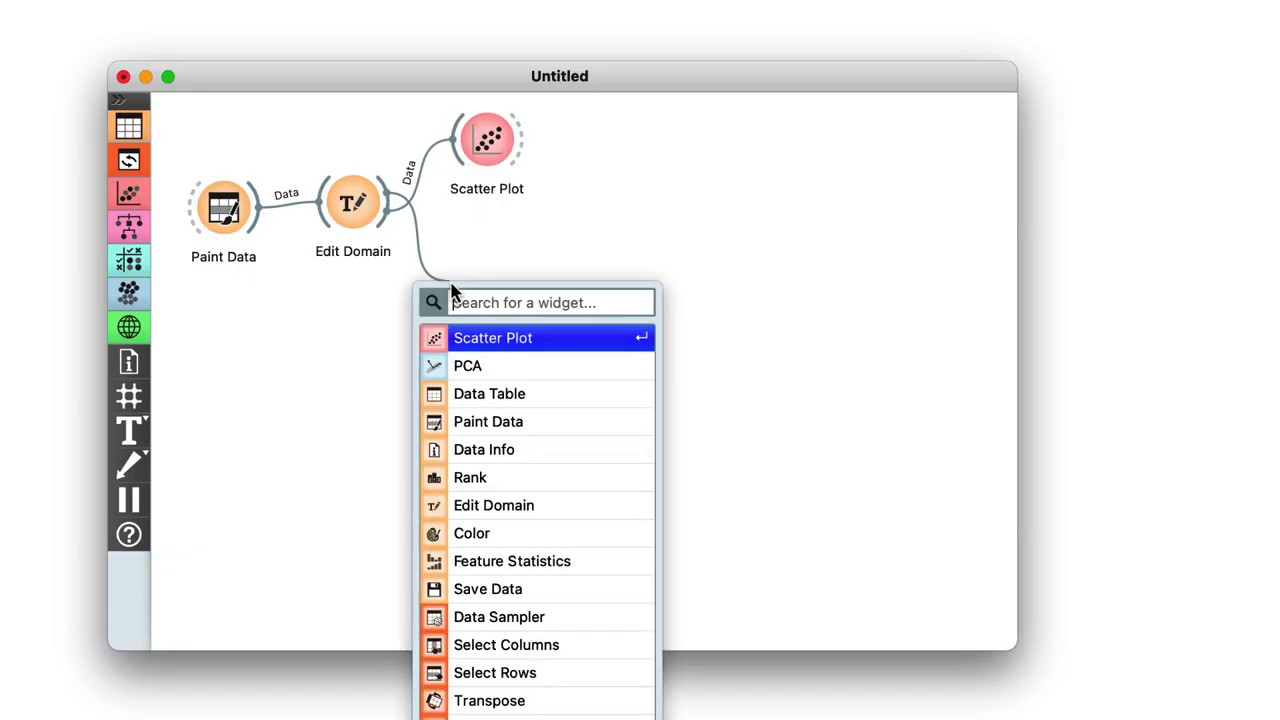
Add PCA without normalization, moving the cut-off to 1 component and back to 2
left_click(480, 368)
double_click(487, 345)
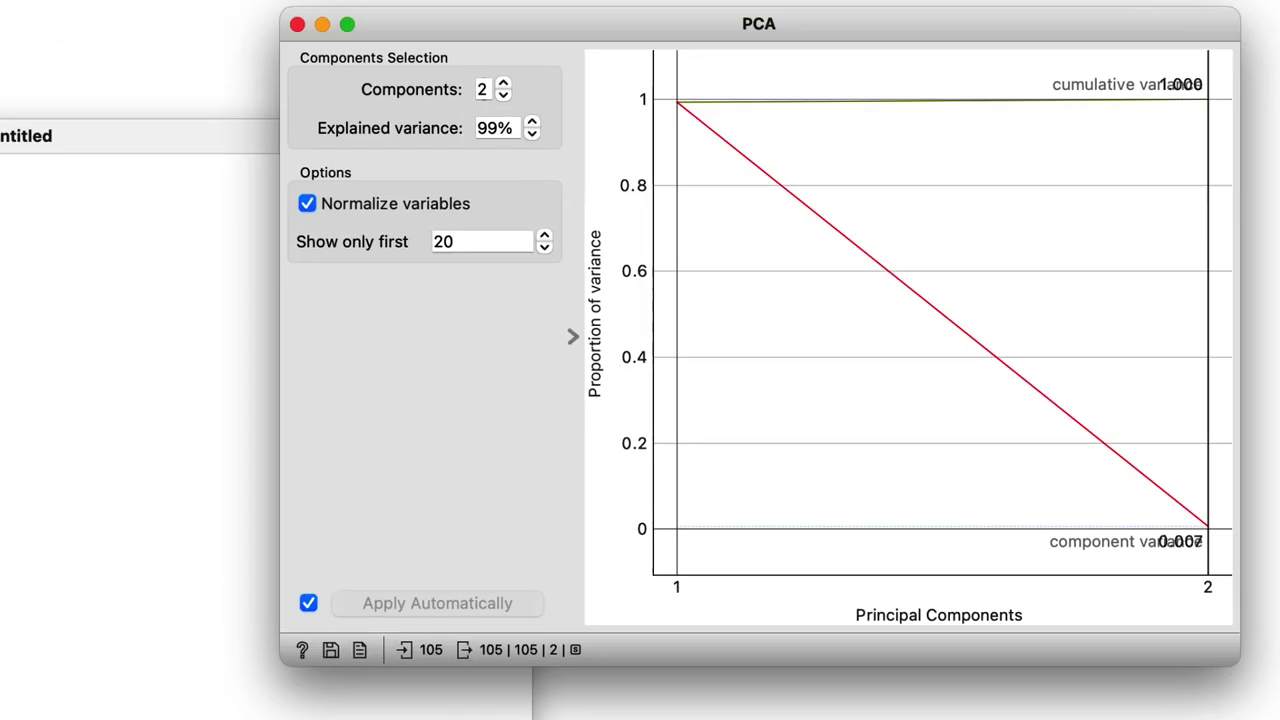
left_click(197, 219)
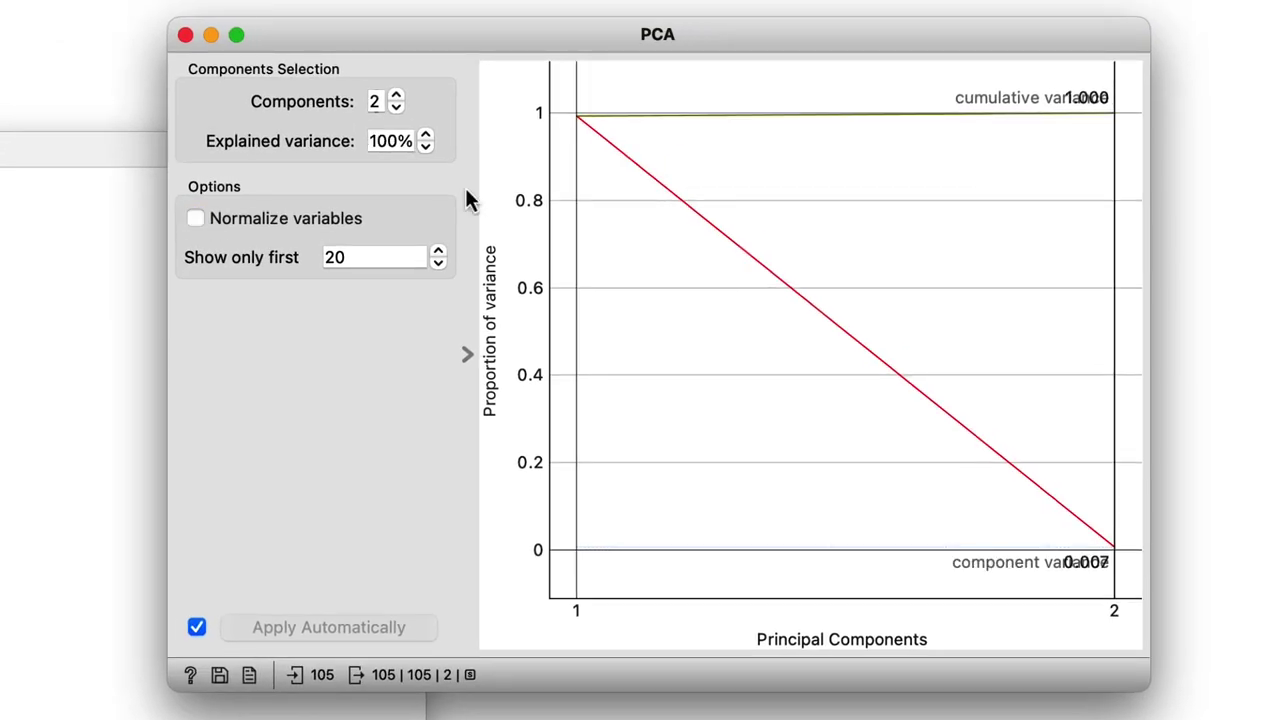
left_click_drag(1114, 202, 598, 258)
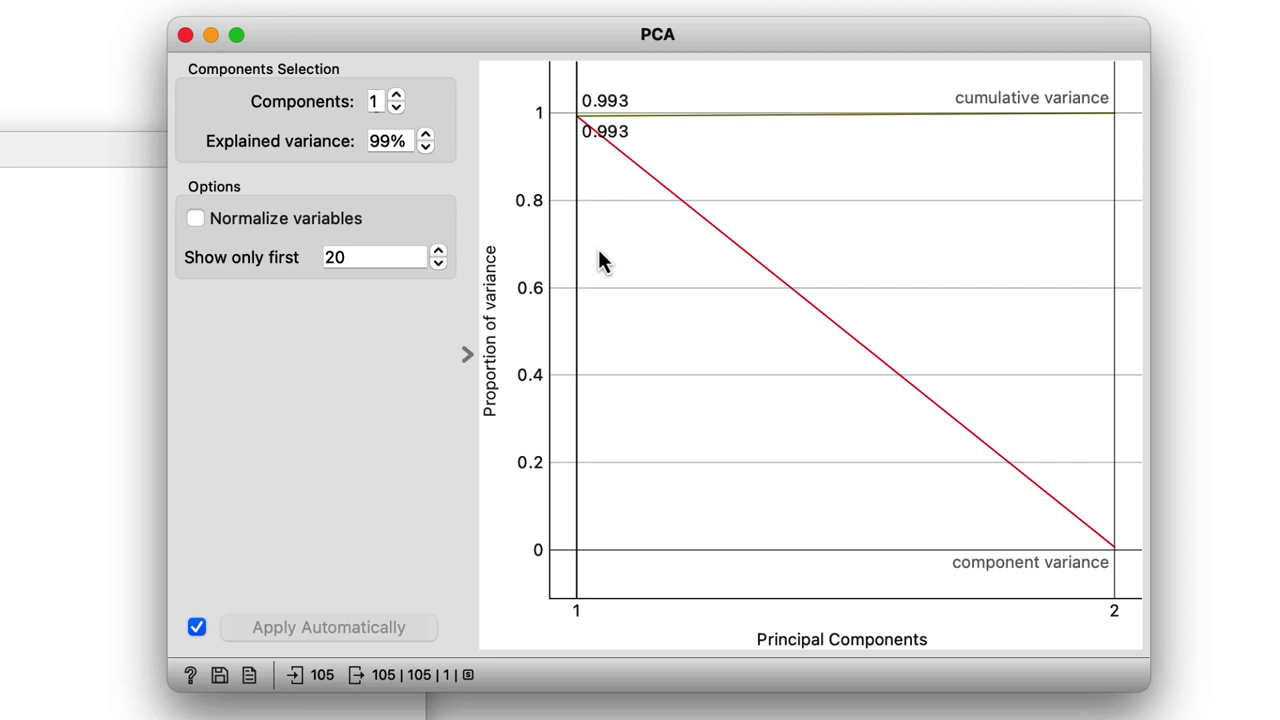
left_click_drag(573, 257, 1058, 279)
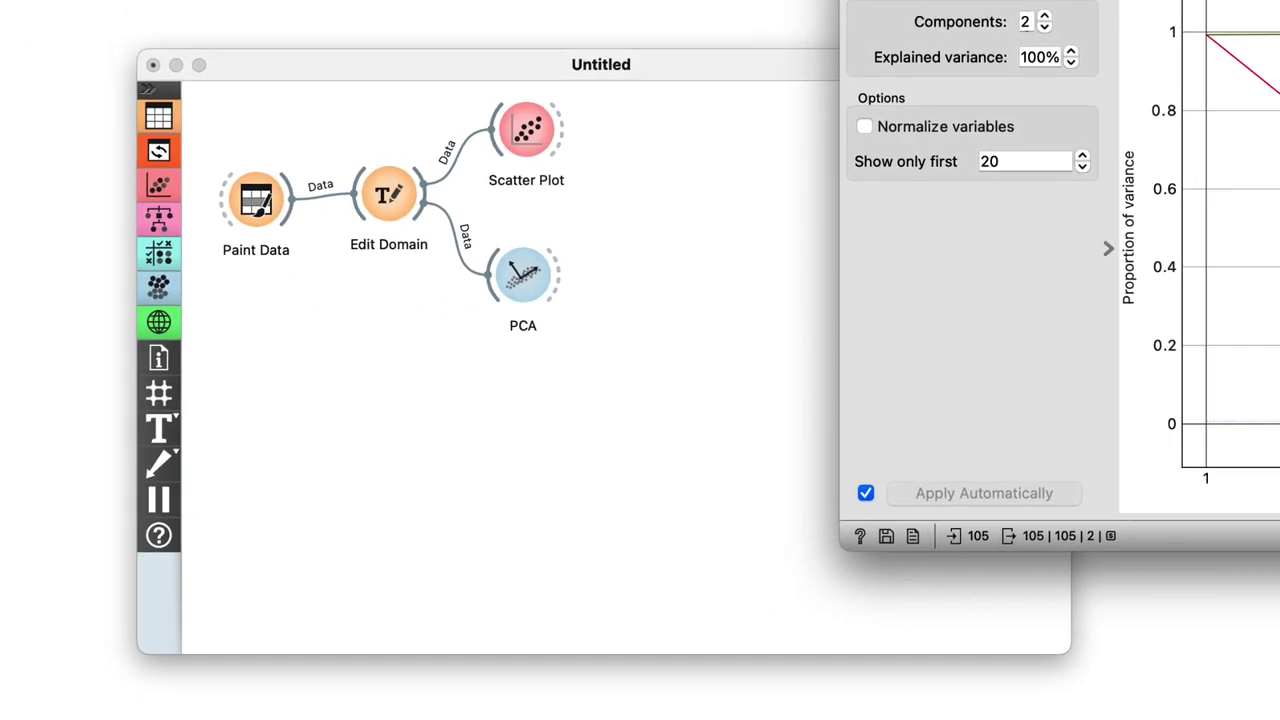
Feed PCA's Components output into a Data Table and view the PC1/PC2 loadings
key("super+w")
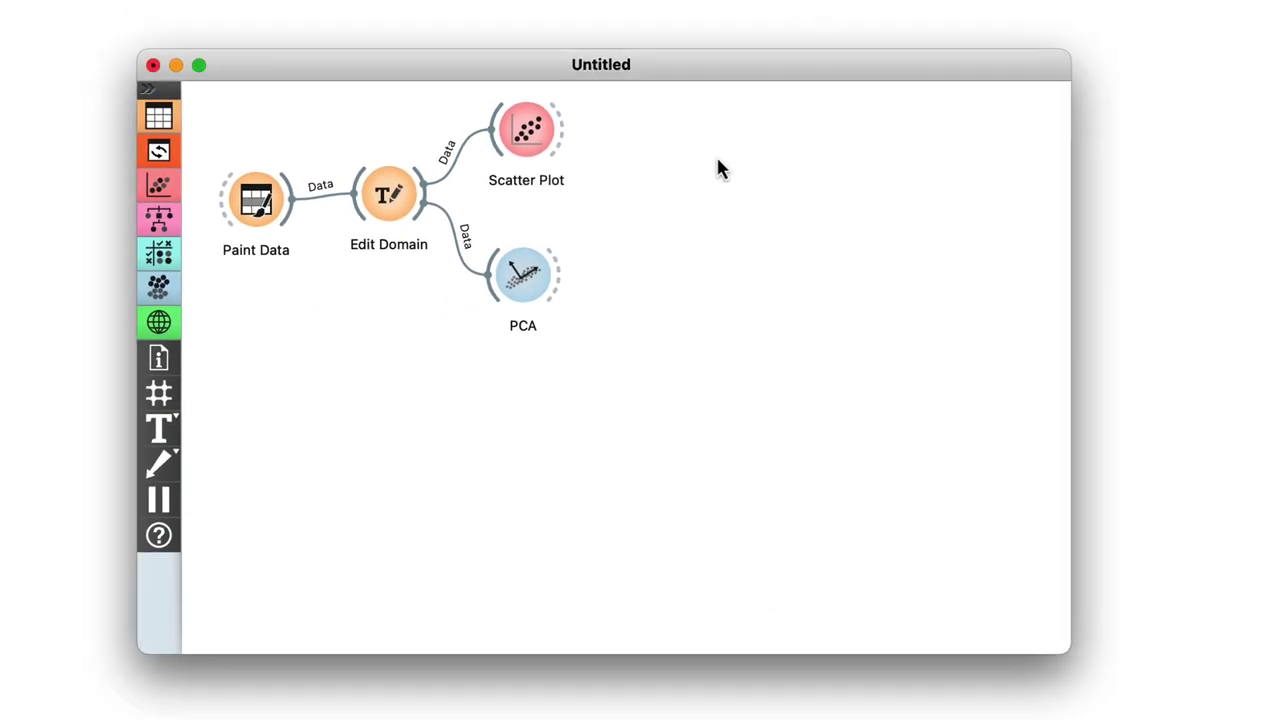
left_click_drag(594, 281, 624, 276)
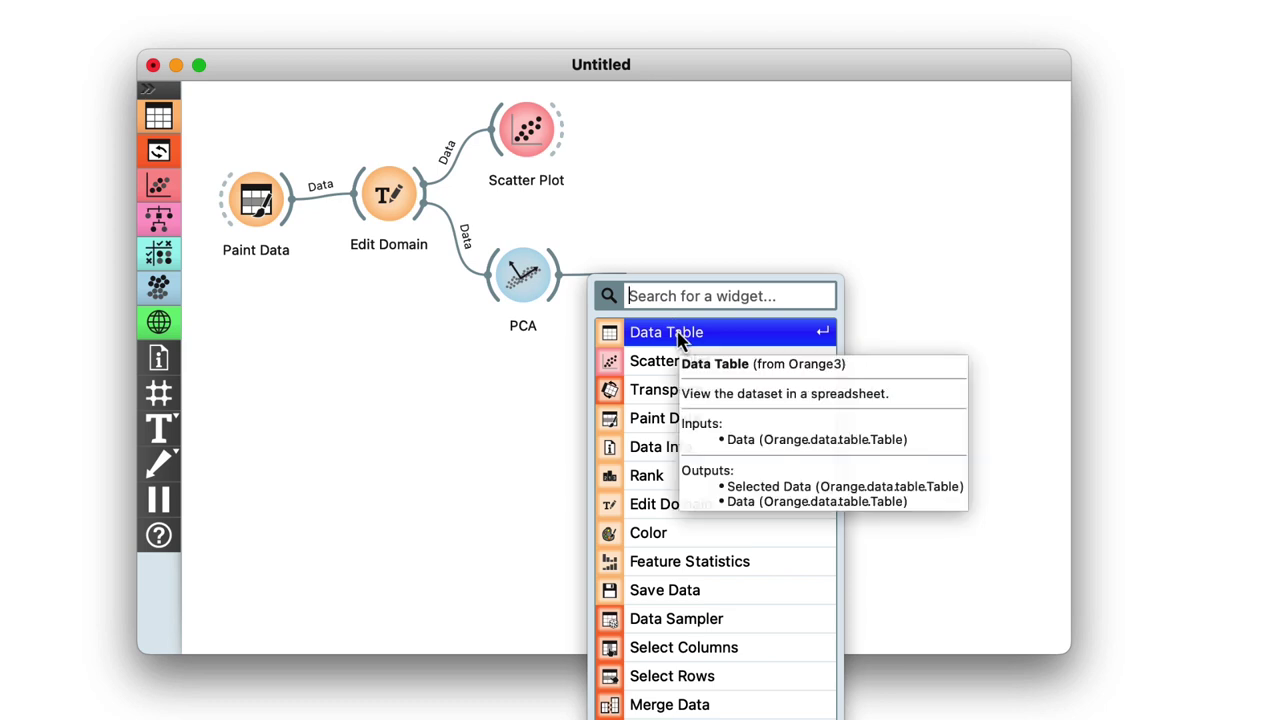
left_click(678, 340)
double_click(603, 280)
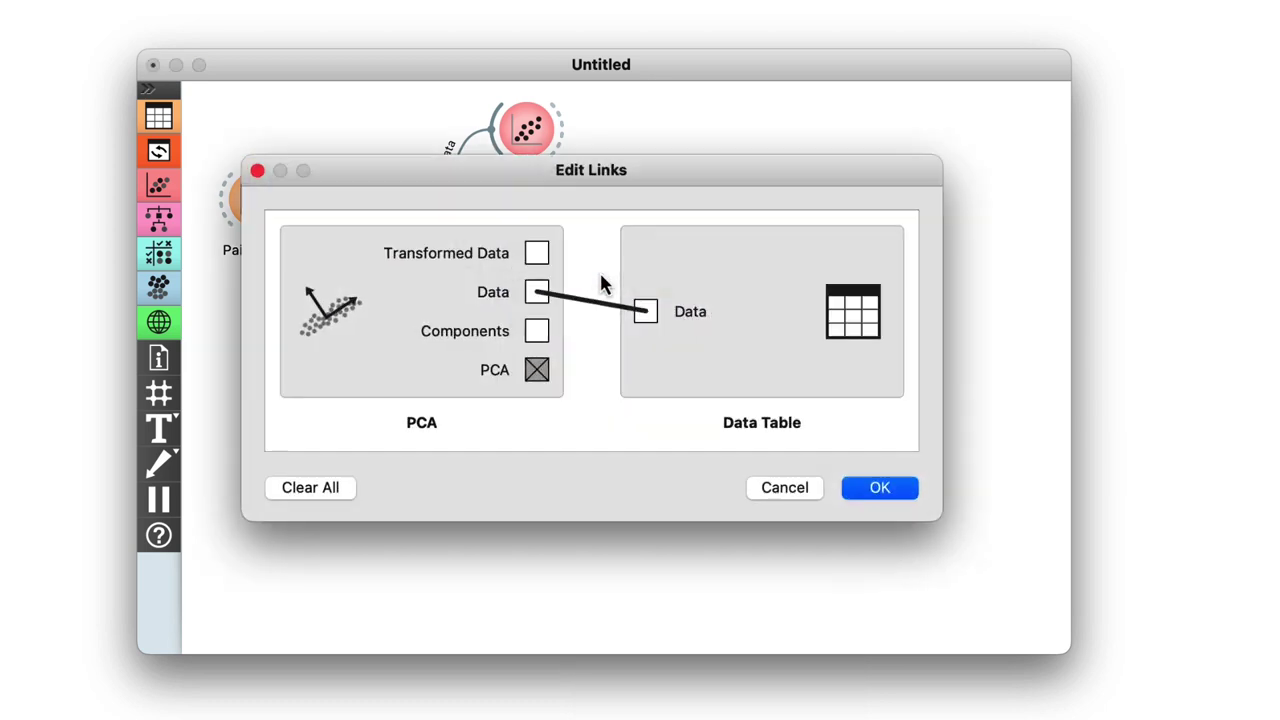
left_click(553, 298)
left_click_drag(550, 325, 646, 311)
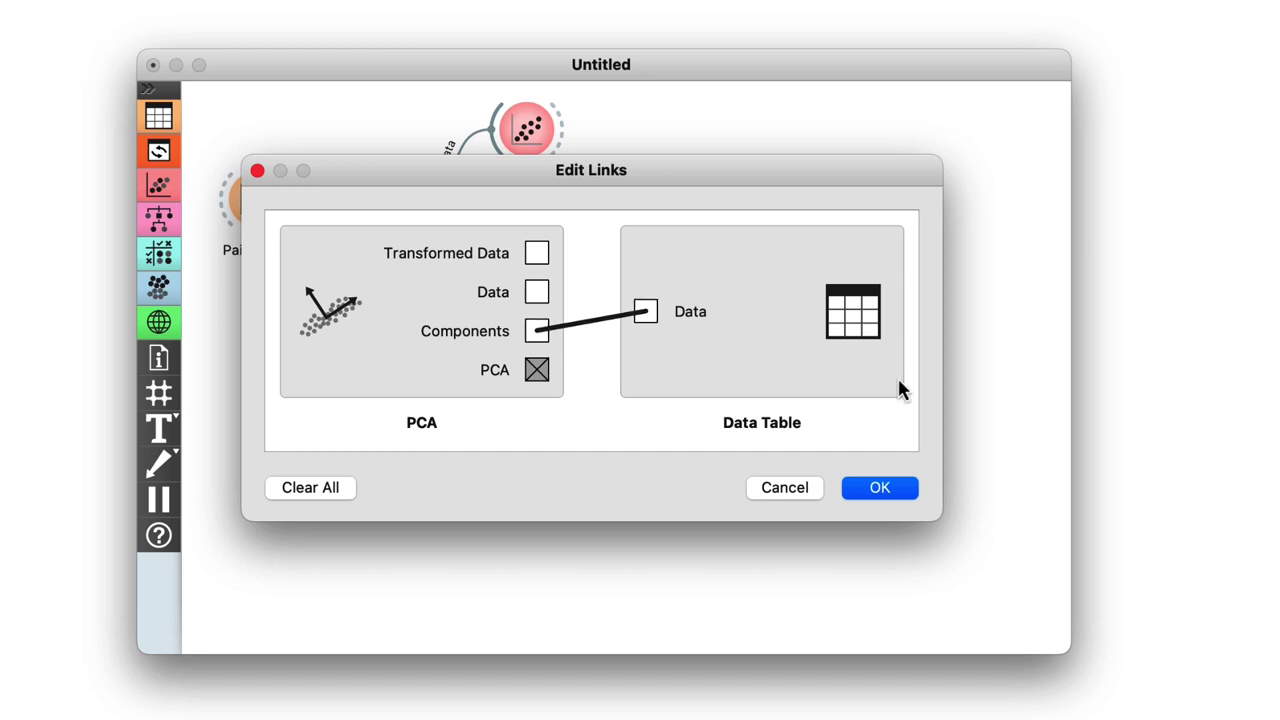
left_click(905, 489)
double_click(662, 292)
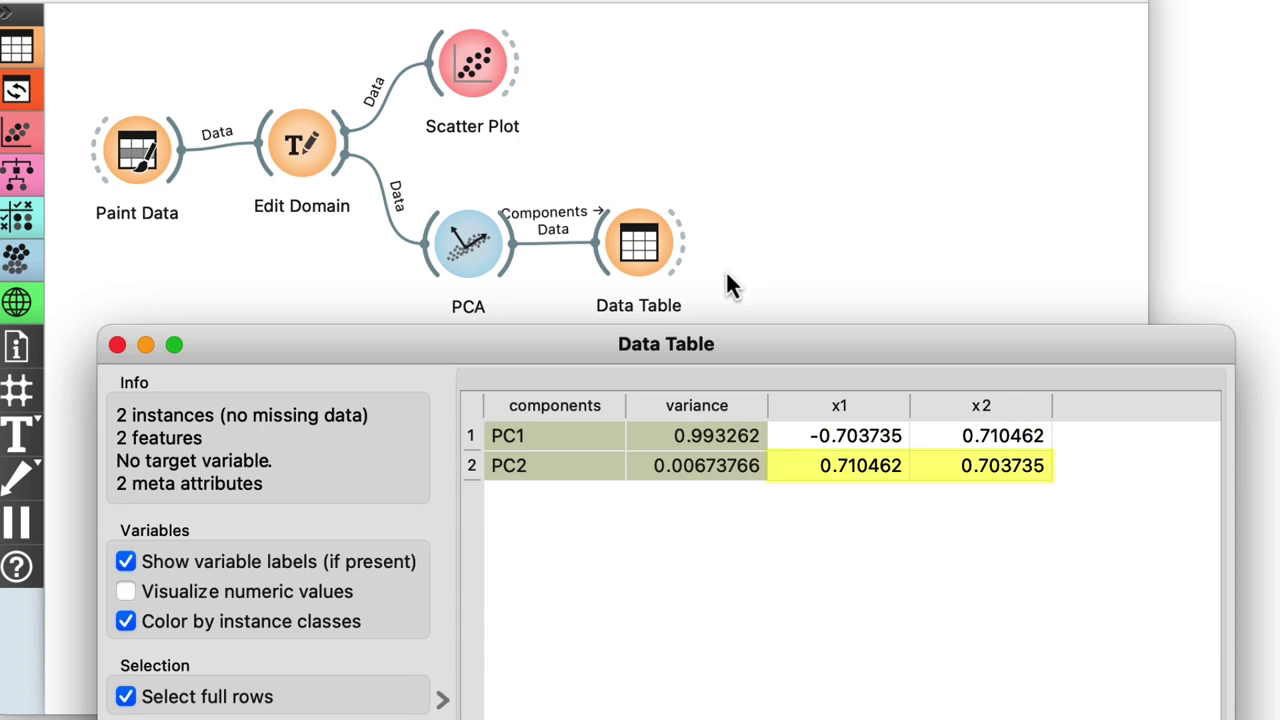
Clear Paint Data and brush a horizontal band of points near y 0.3
left_click(117, 344)
left_click(131, 178)
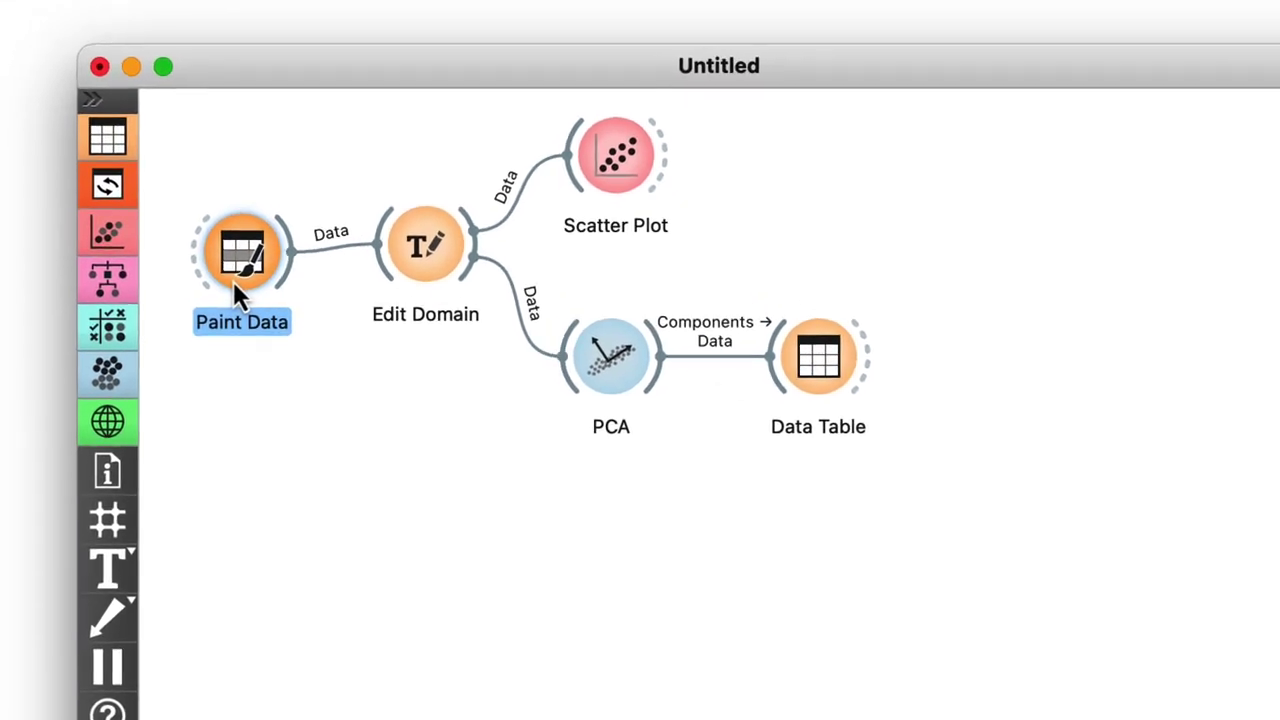
double_click(235, 276)
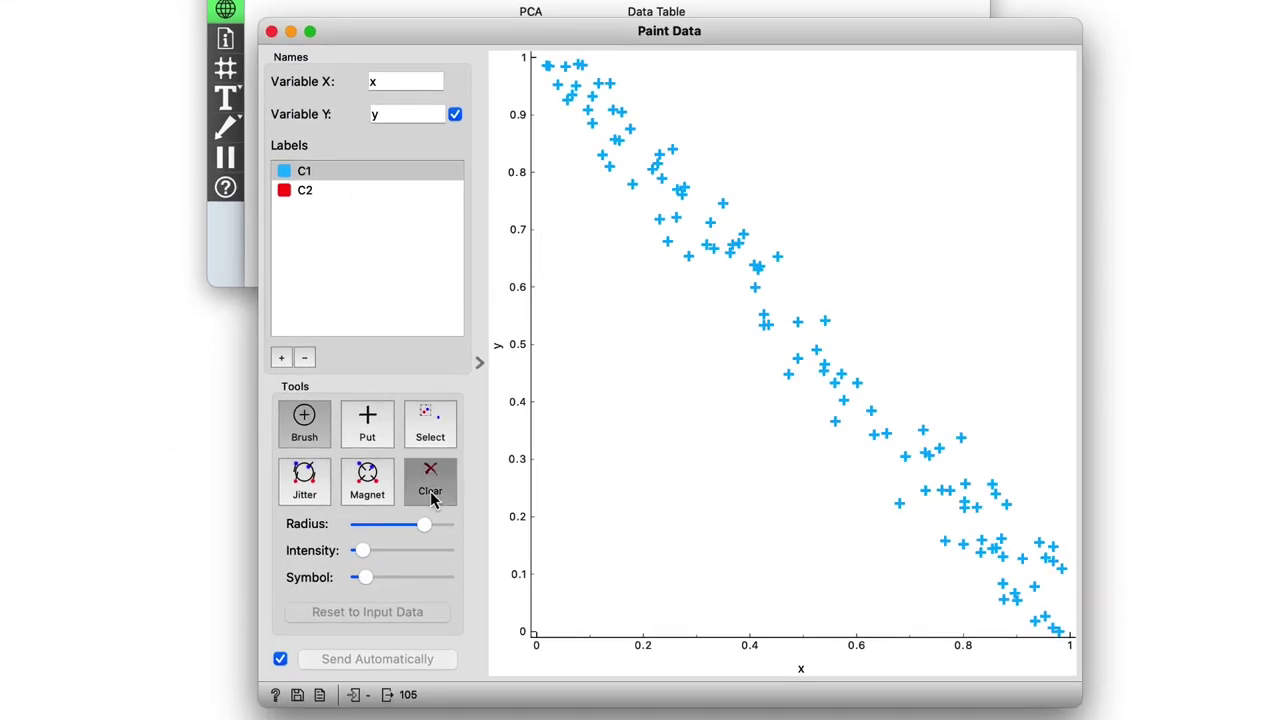
left_click(432, 500)
mouse_move(549, 466)
left_mouse_down()
mouse_move(1051, 486)
mouse_move(1047, 500)
left_mouse_up()
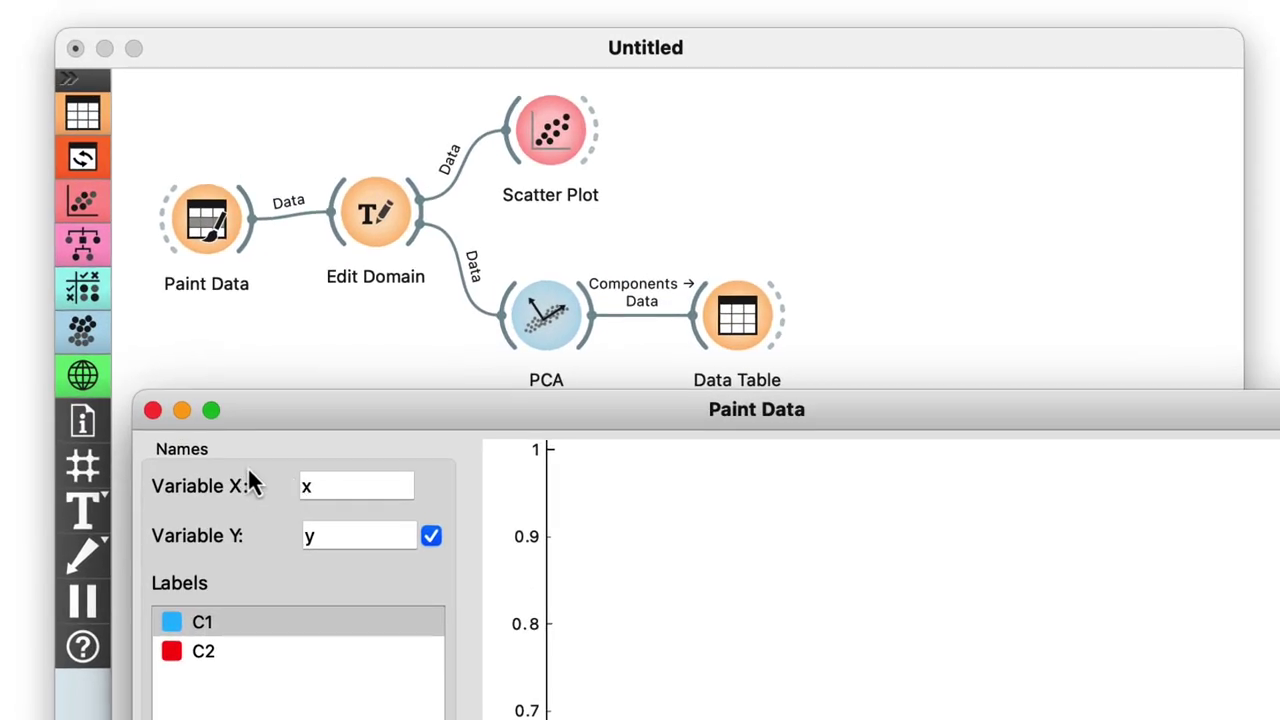
left_click(152, 410)
Keep only the first principal component in PCA and view the components table
double_click(546, 315)
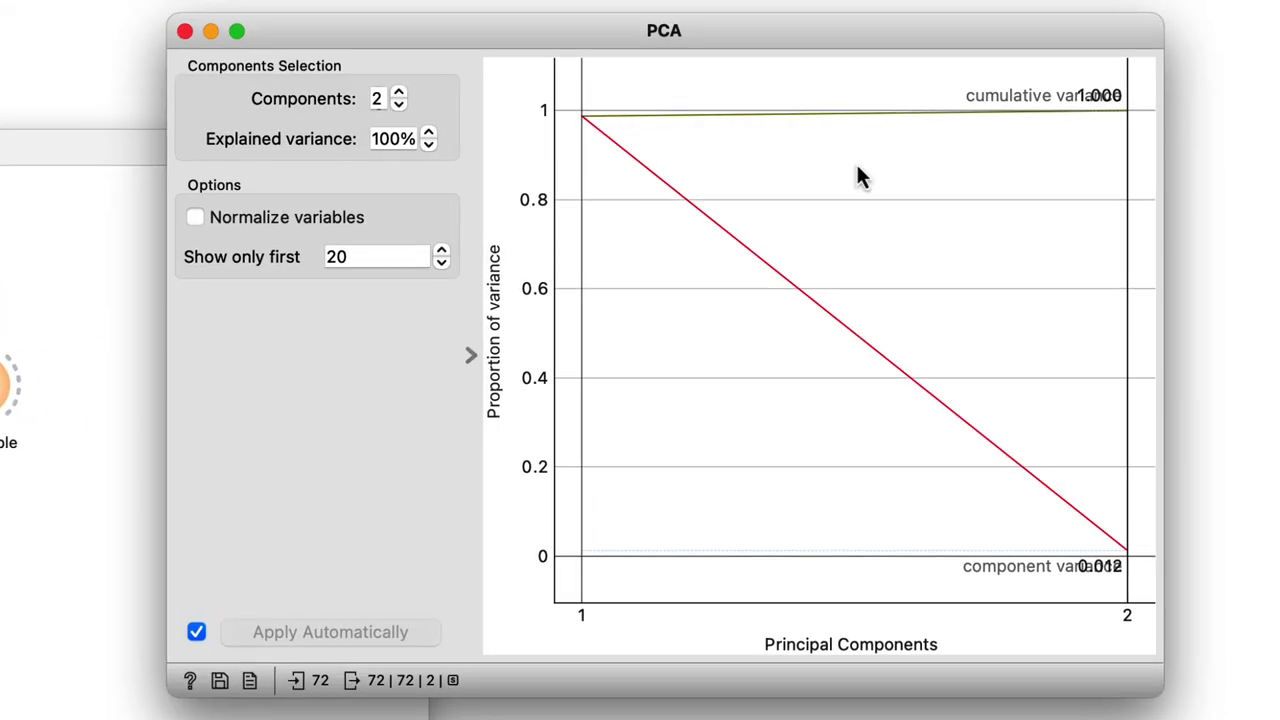
left_click_drag(1134, 285, 617, 331)
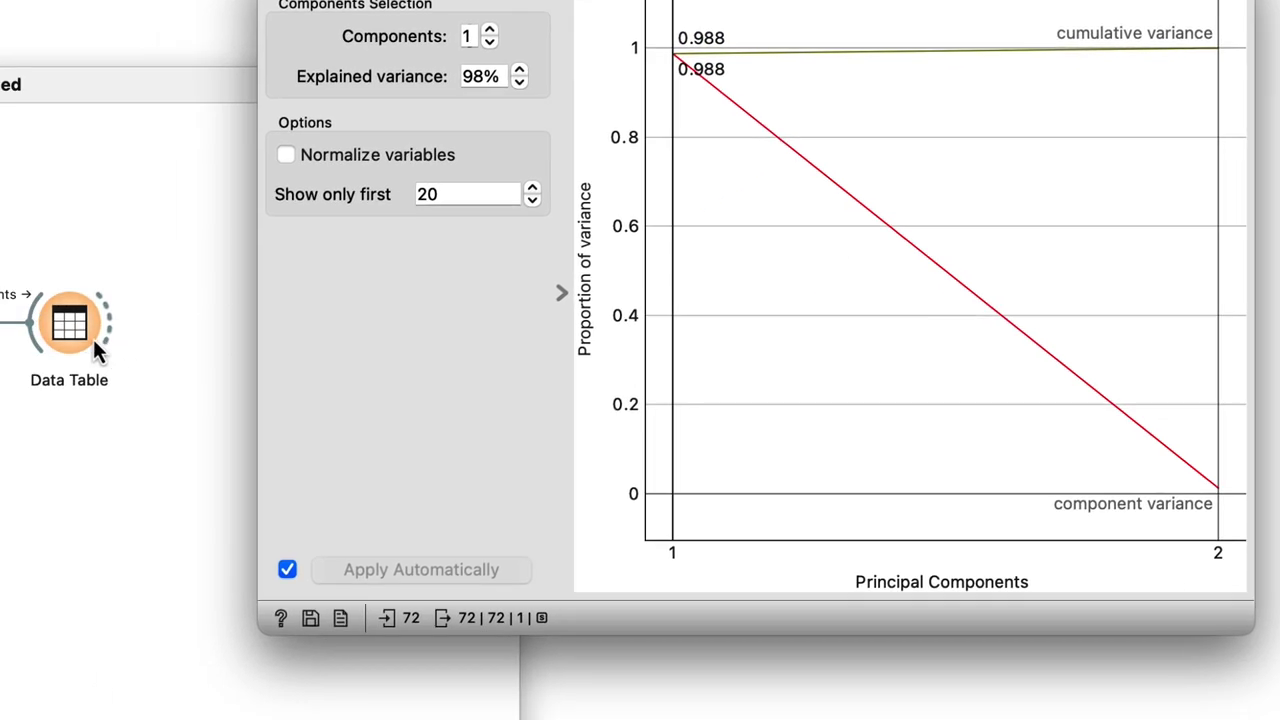
double_click(6, 390)
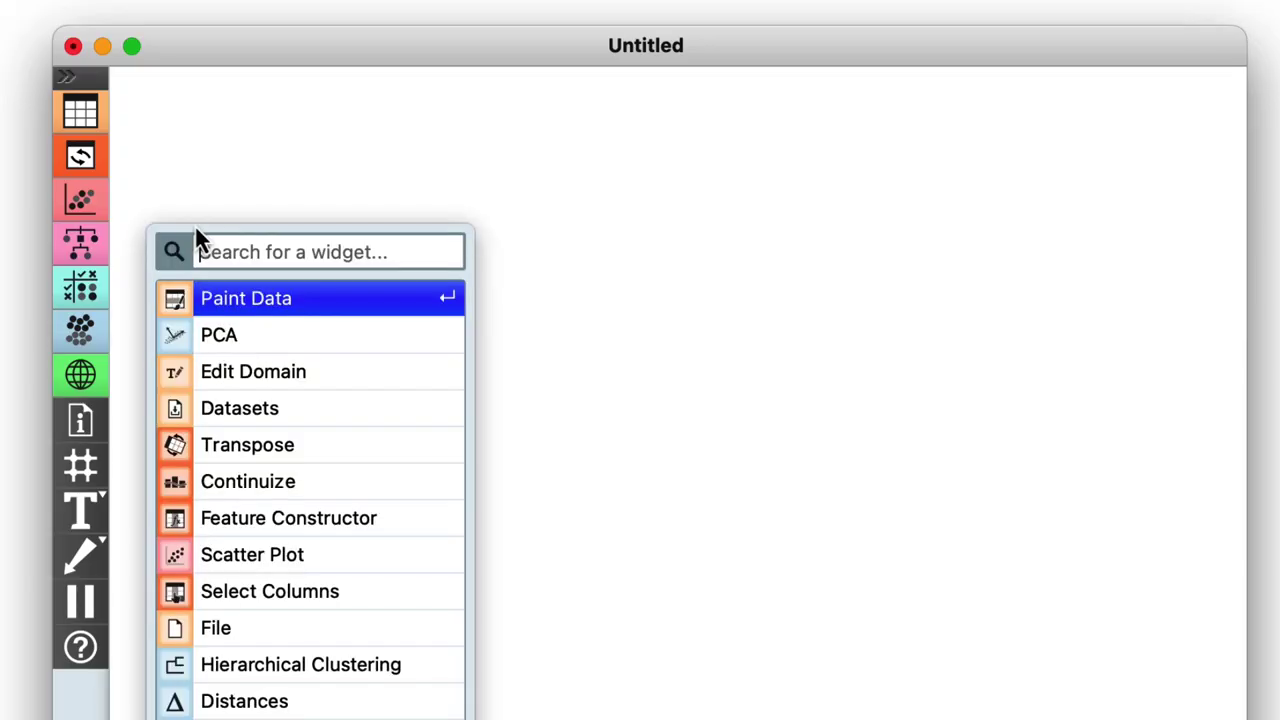
Add a Datasets widget and load the Zoo dataset
type("data")
key("Return")
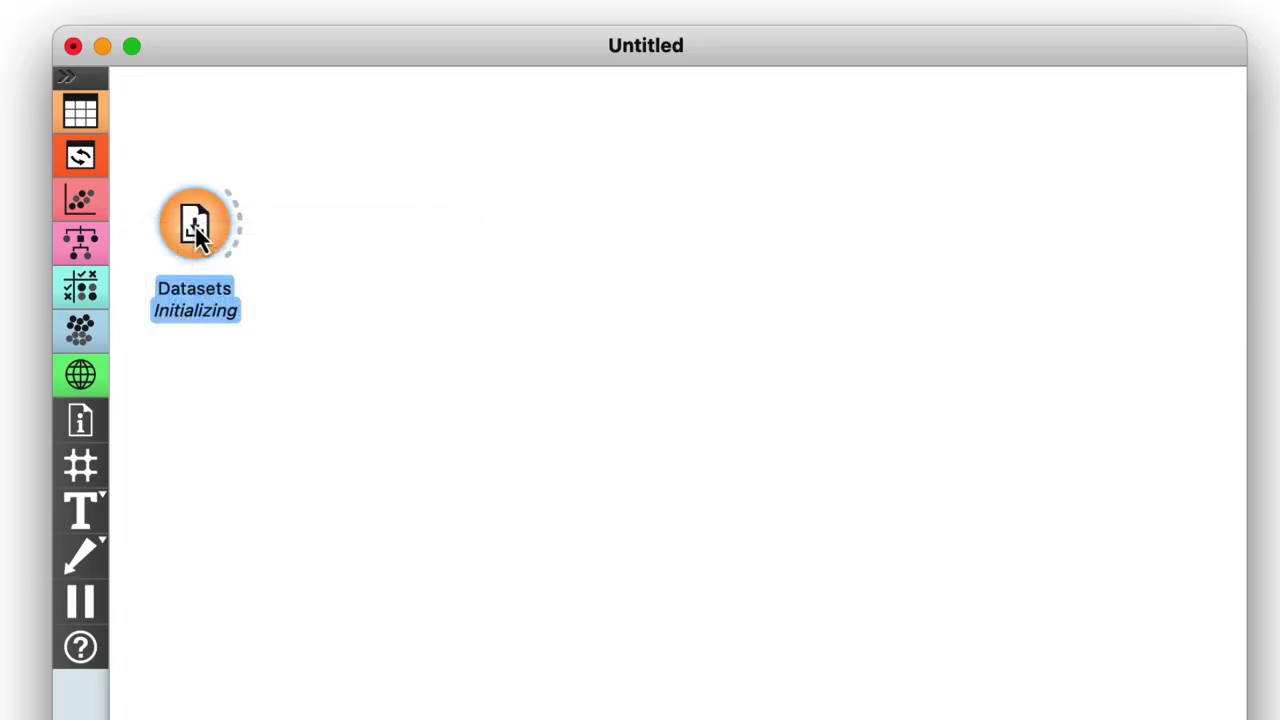
double_click(197, 232)
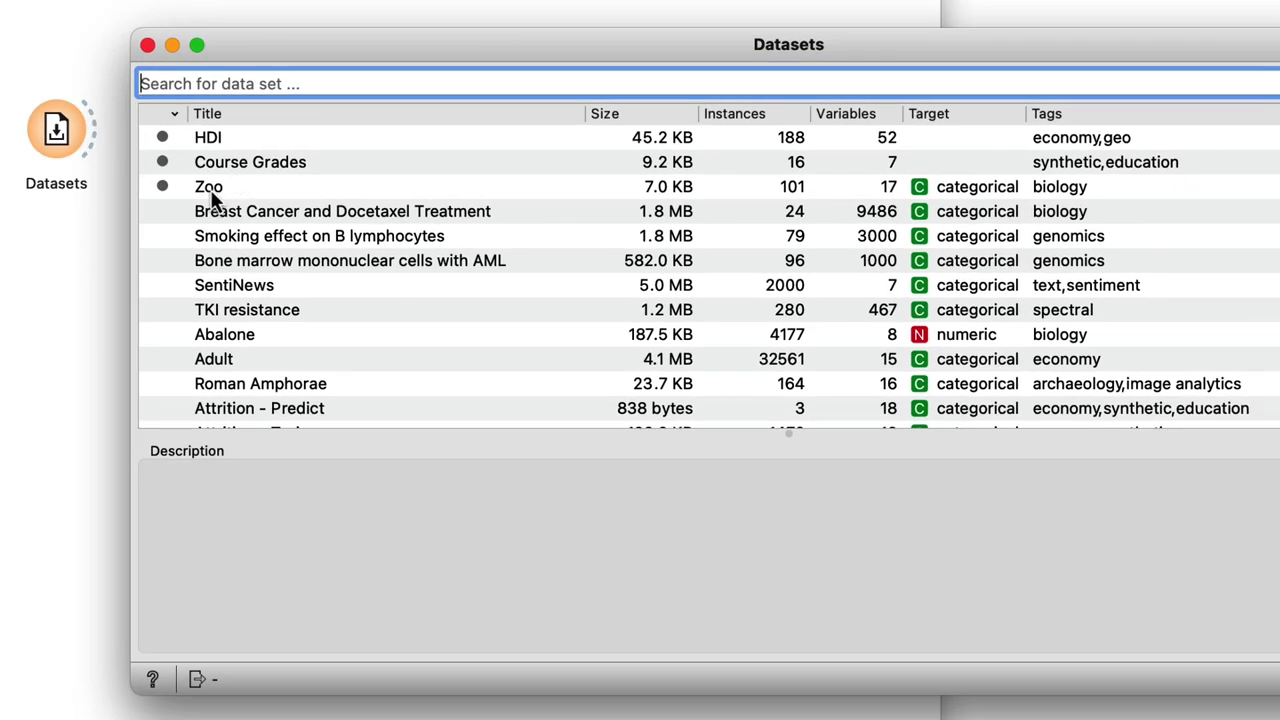
left_click(211, 190)
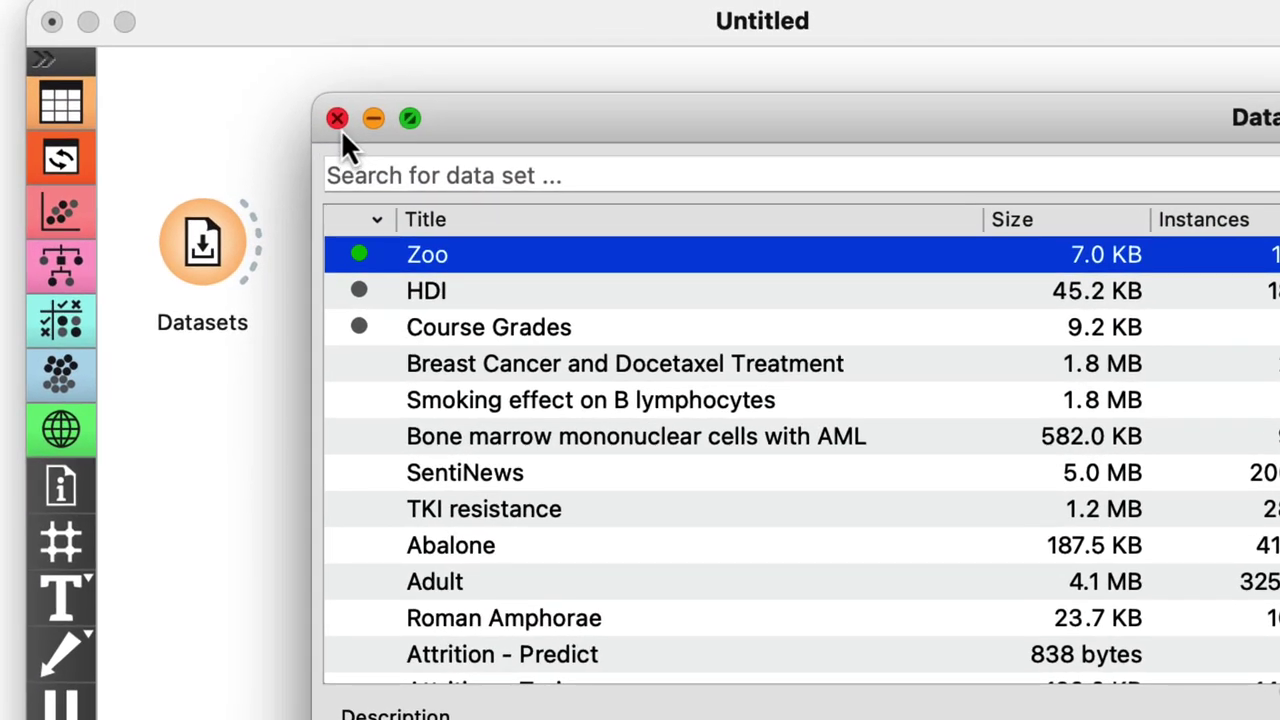
left_click(341, 128)
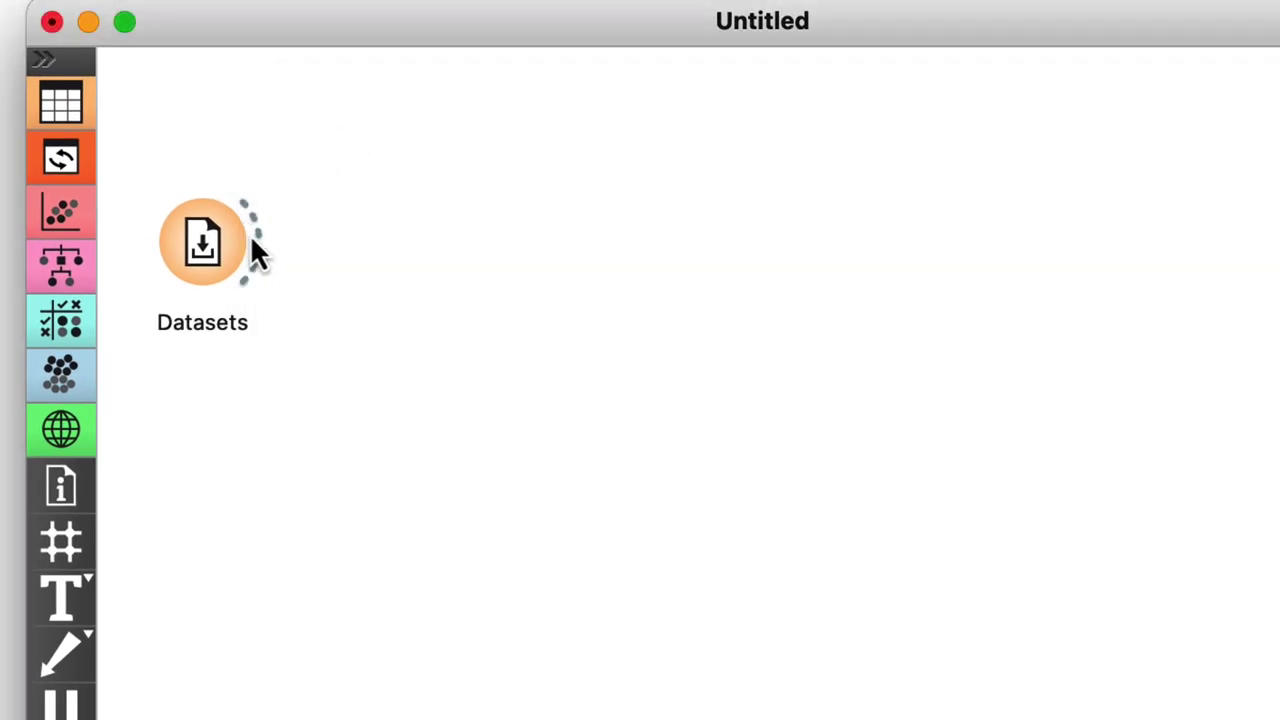
Connect a Data Table to Datasets and scroll through the zoo rows
left_click_drag(260, 240, 356, 140)
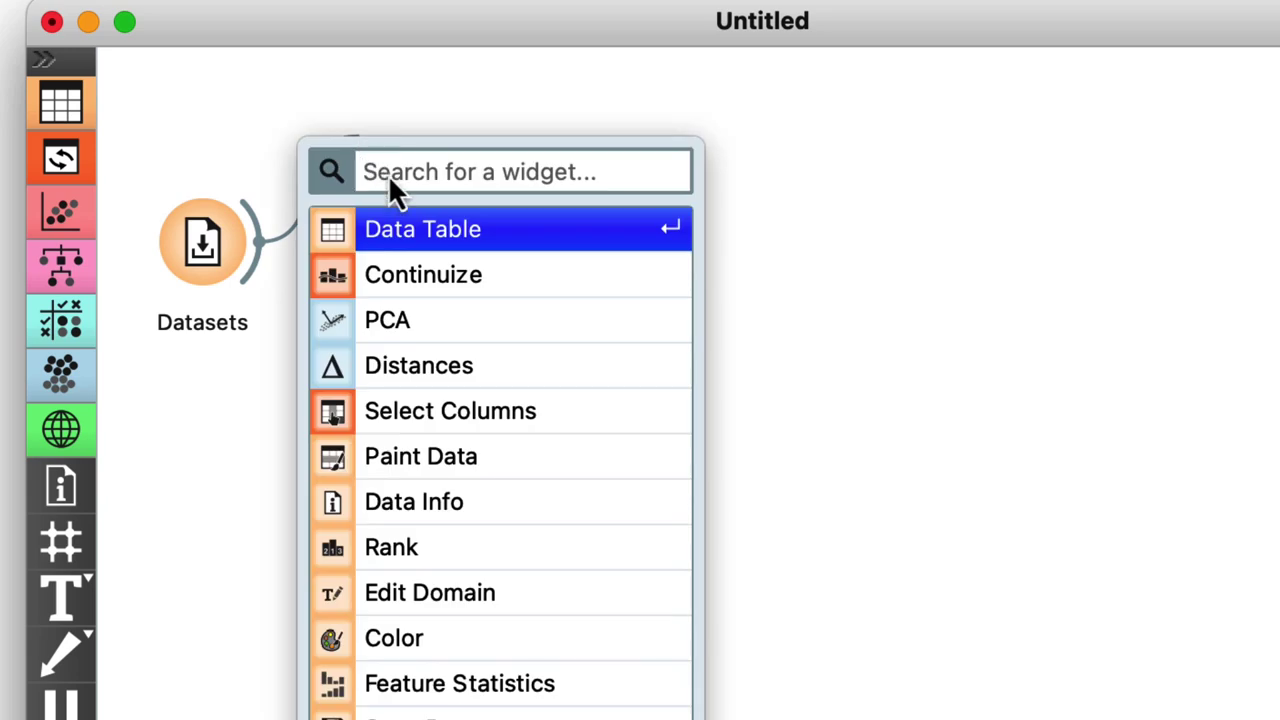
left_click(395, 230)
double_click(409, 166)
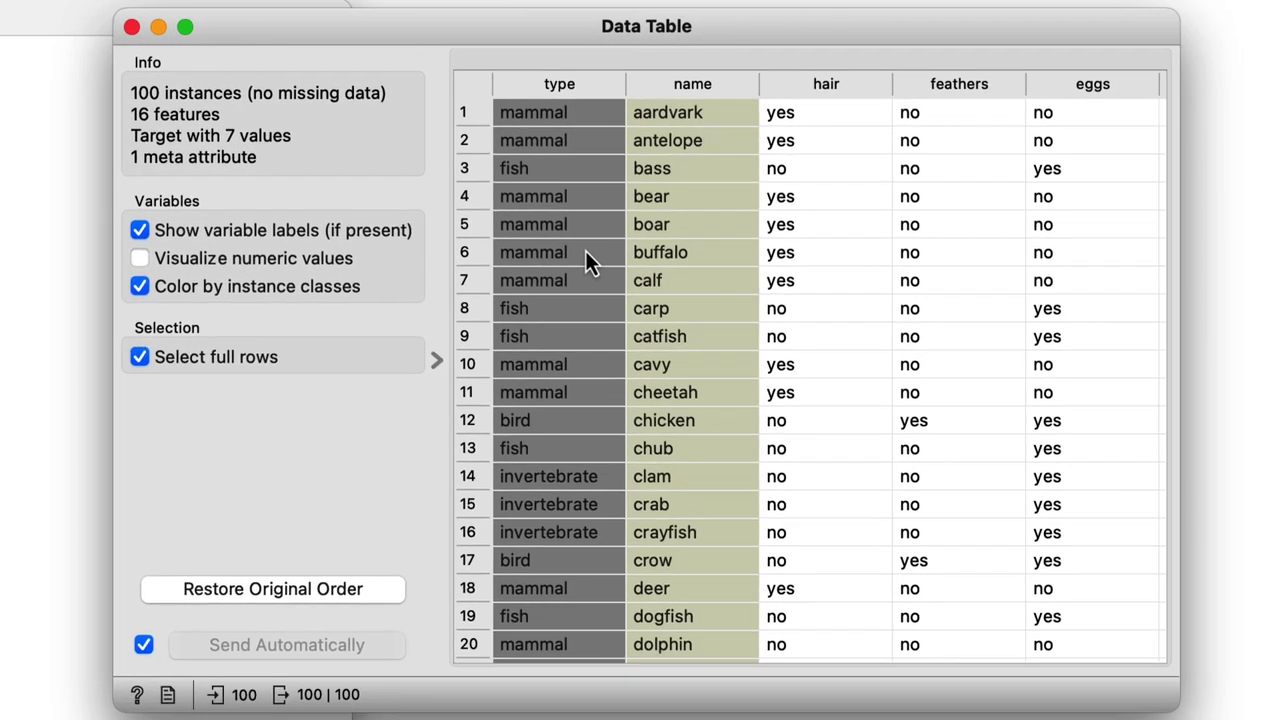
scroll(586, 251, "right", 3)
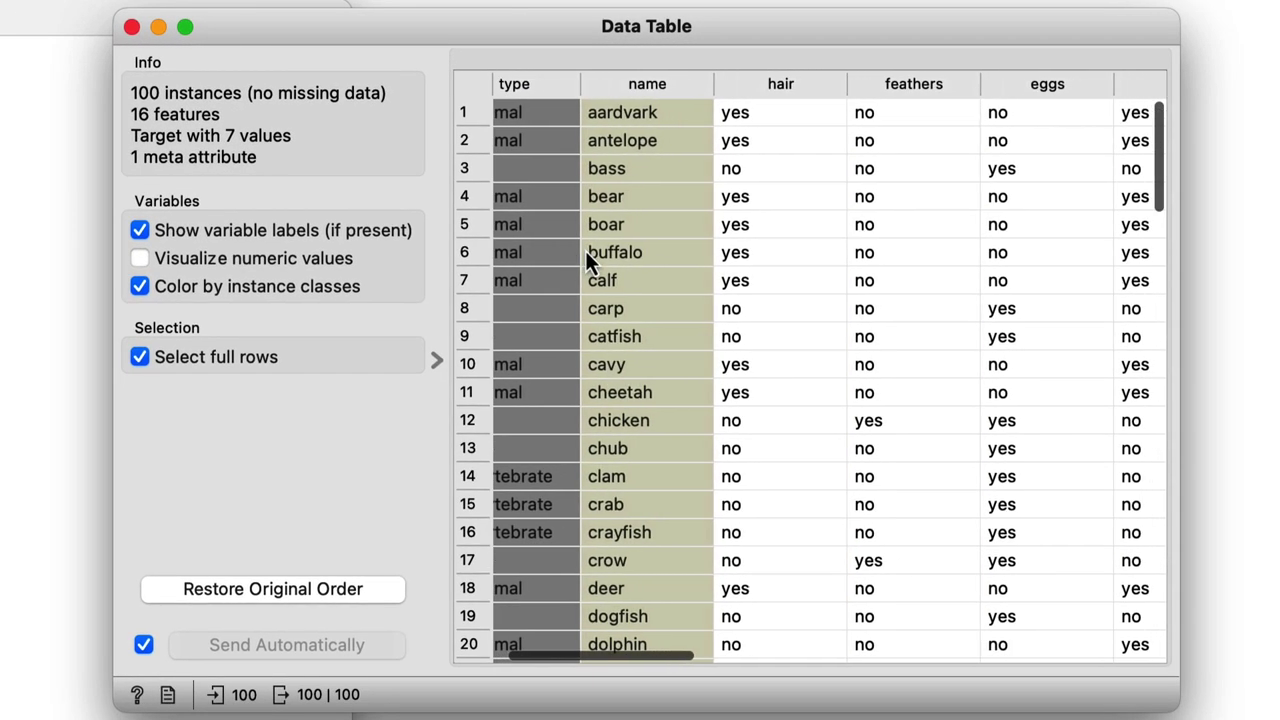
scroll(586, 251, "right", 6)
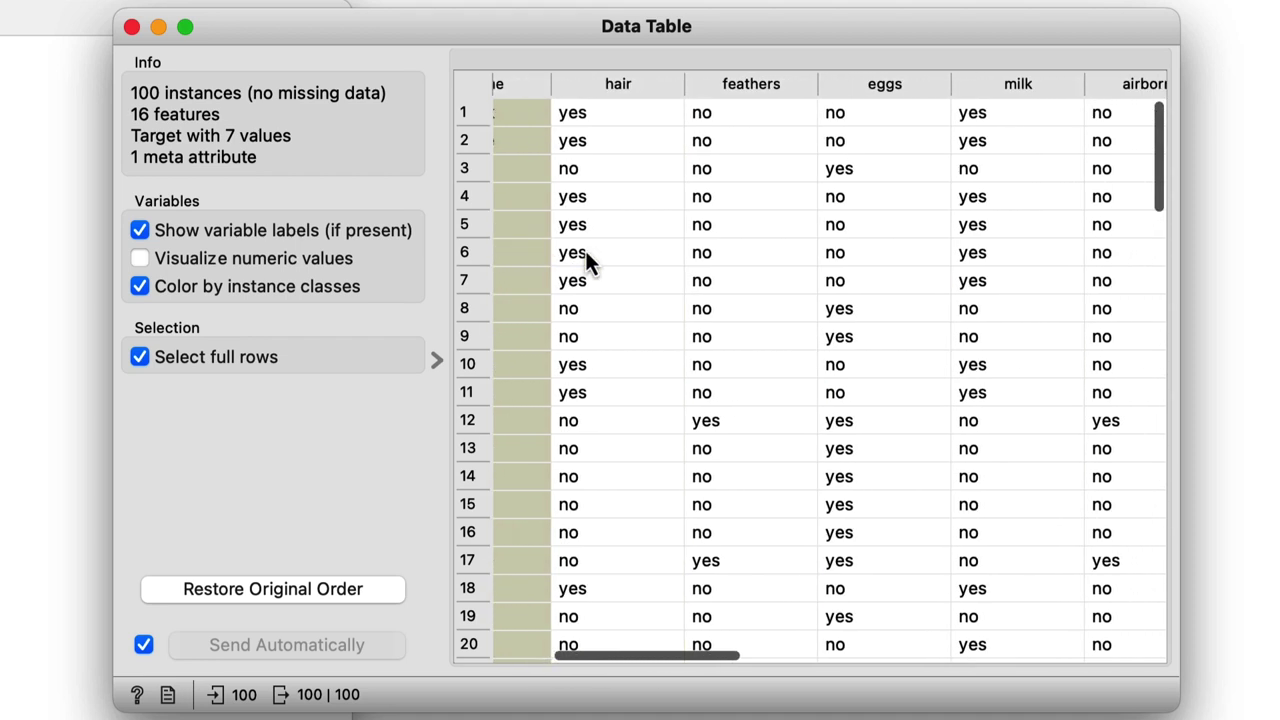
scroll(586, 260, "right", 6)
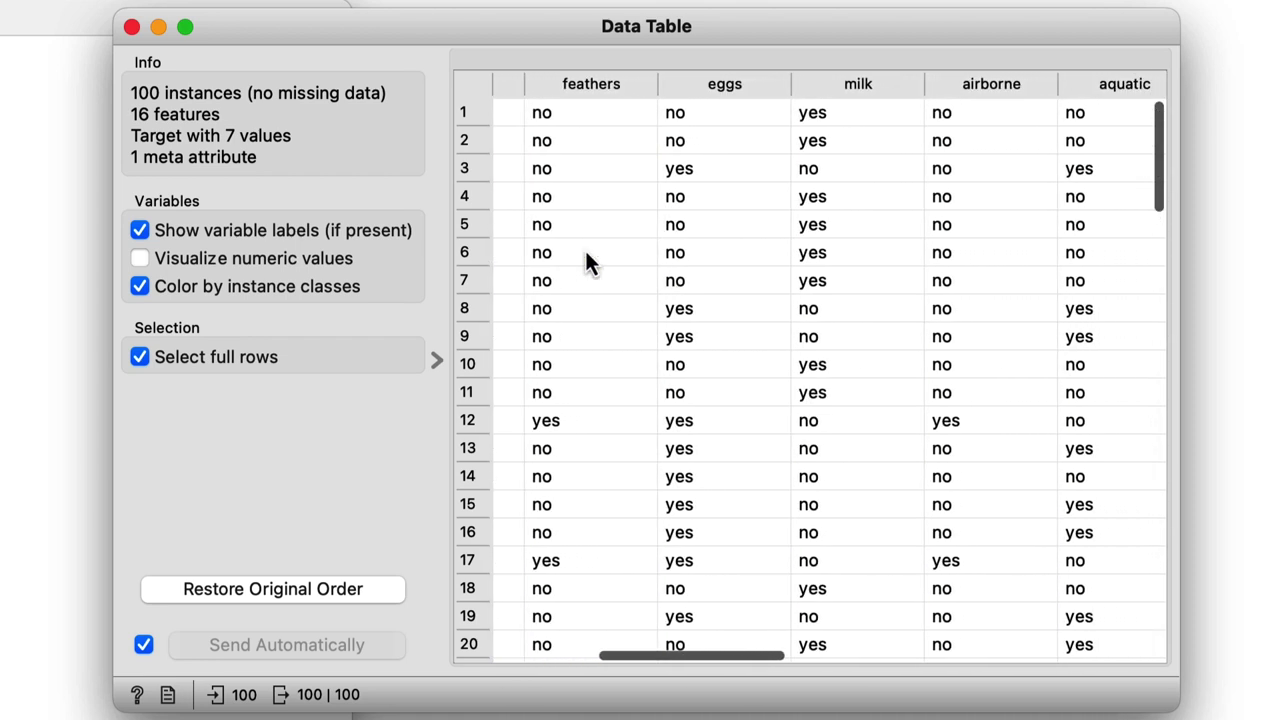
scroll(586, 260, "right", 4)
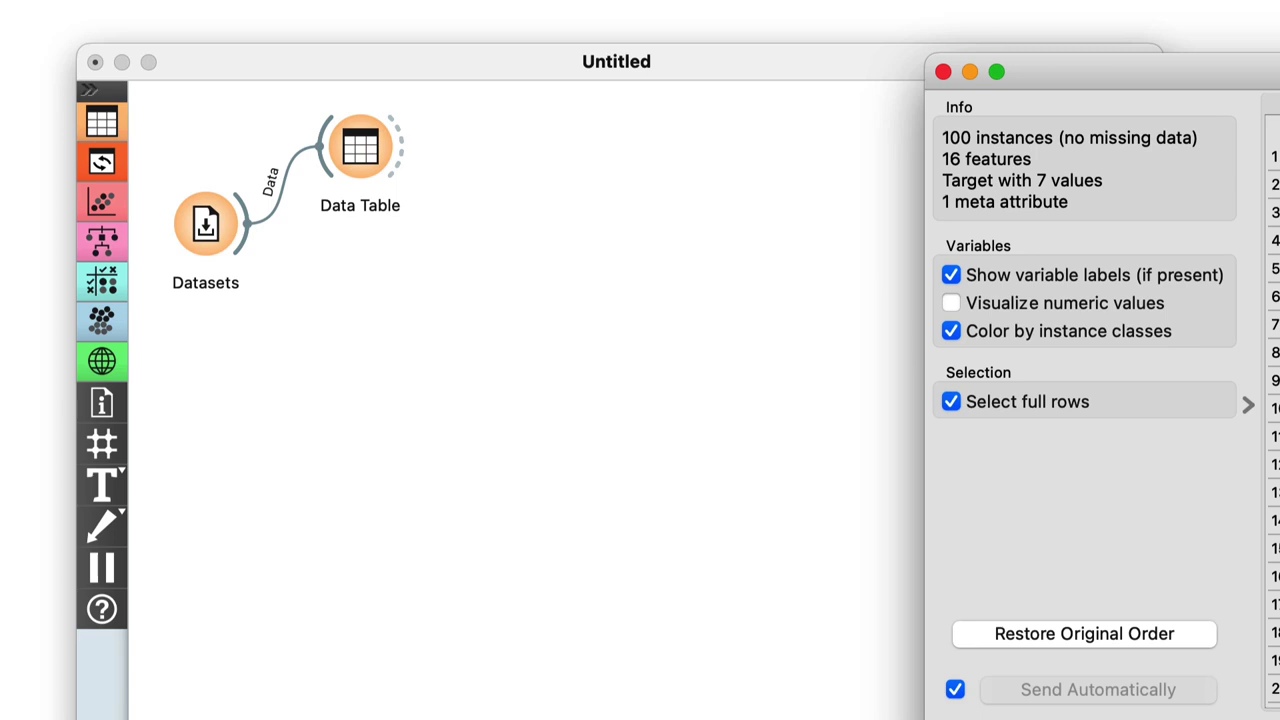
left_click(942, 72)
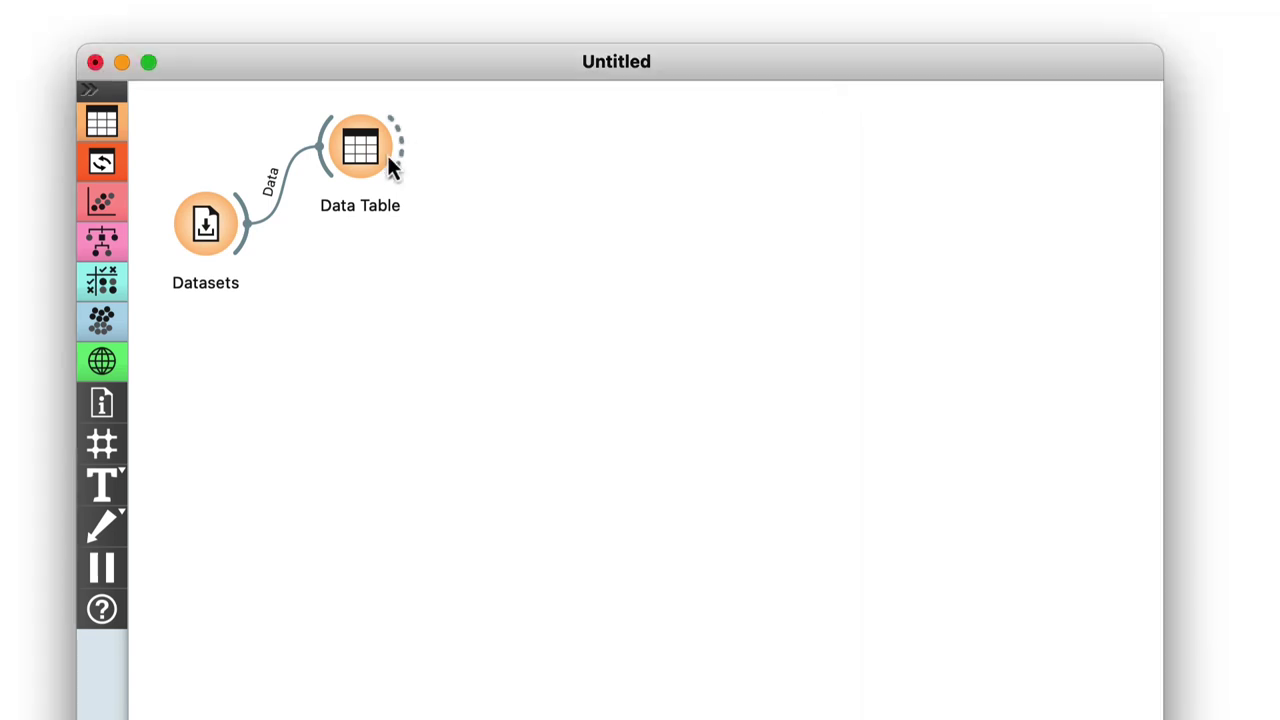
Add a Continuize widget fed by the Zoo dataset
left_click_drag(248, 242, 310, 306)
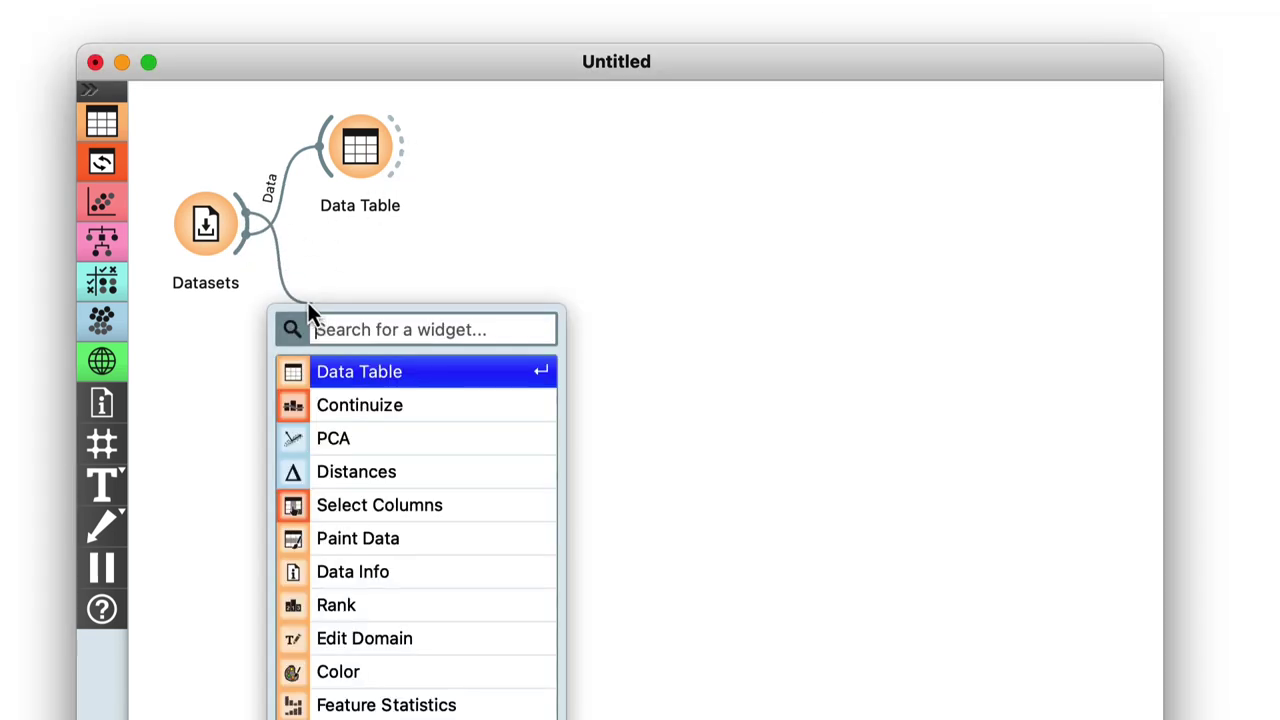
left_click(344, 405)
double_click(362, 306)
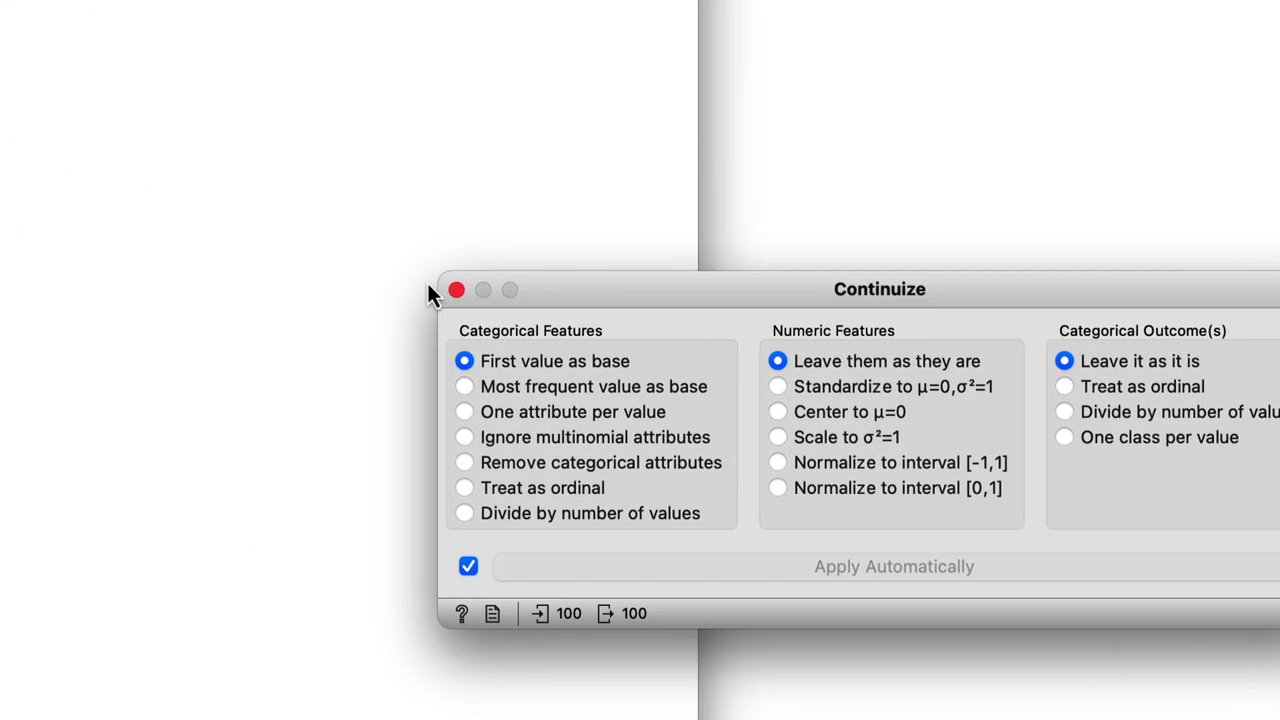
Add Data Table (1) after Continuize and scroll through binary columns like hair=yes
left_click(248, 210)
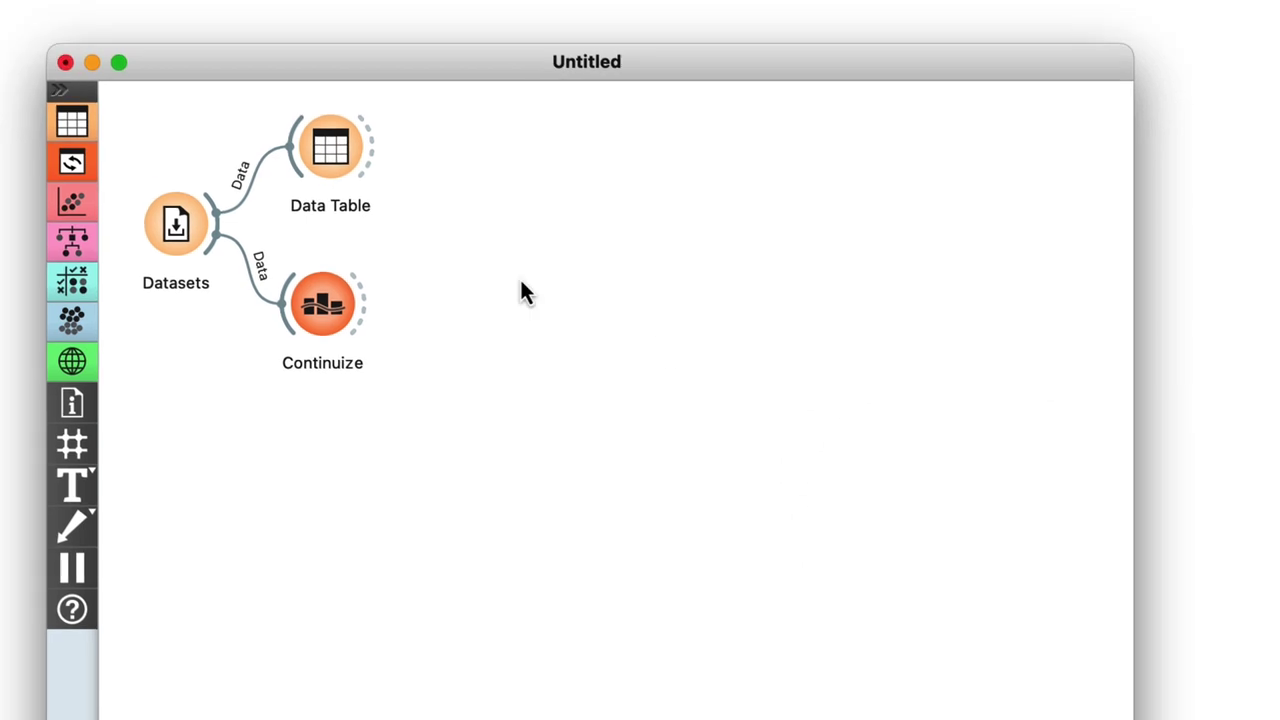
left_click_drag(391, 314, 475, 305)
key("Return")
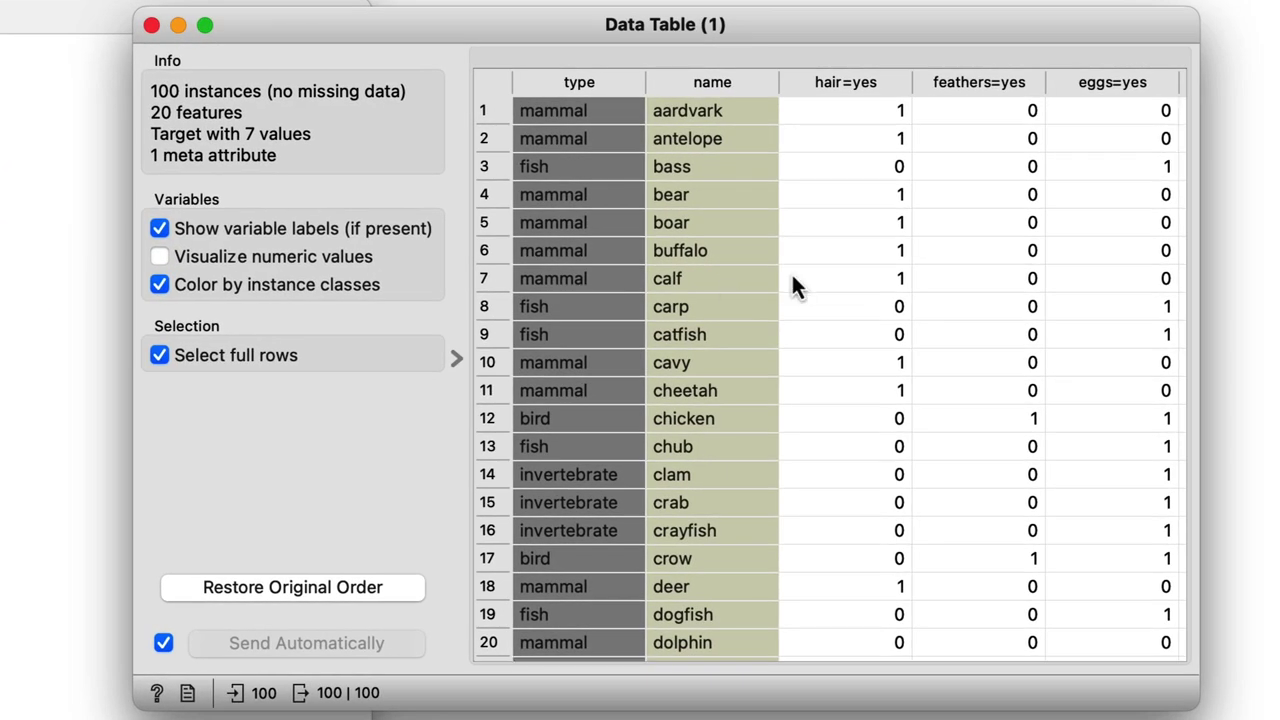
scroll(791, 278, "right", 5)
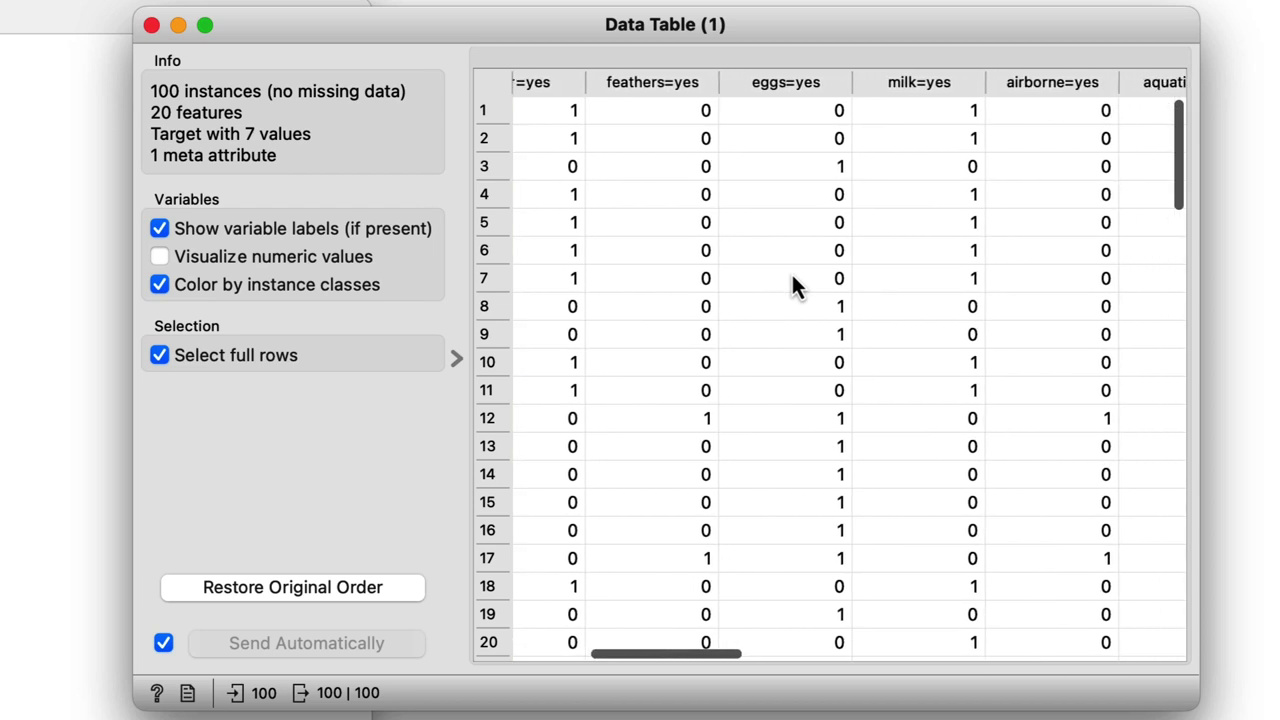
scroll(792, 283, "left", 5)
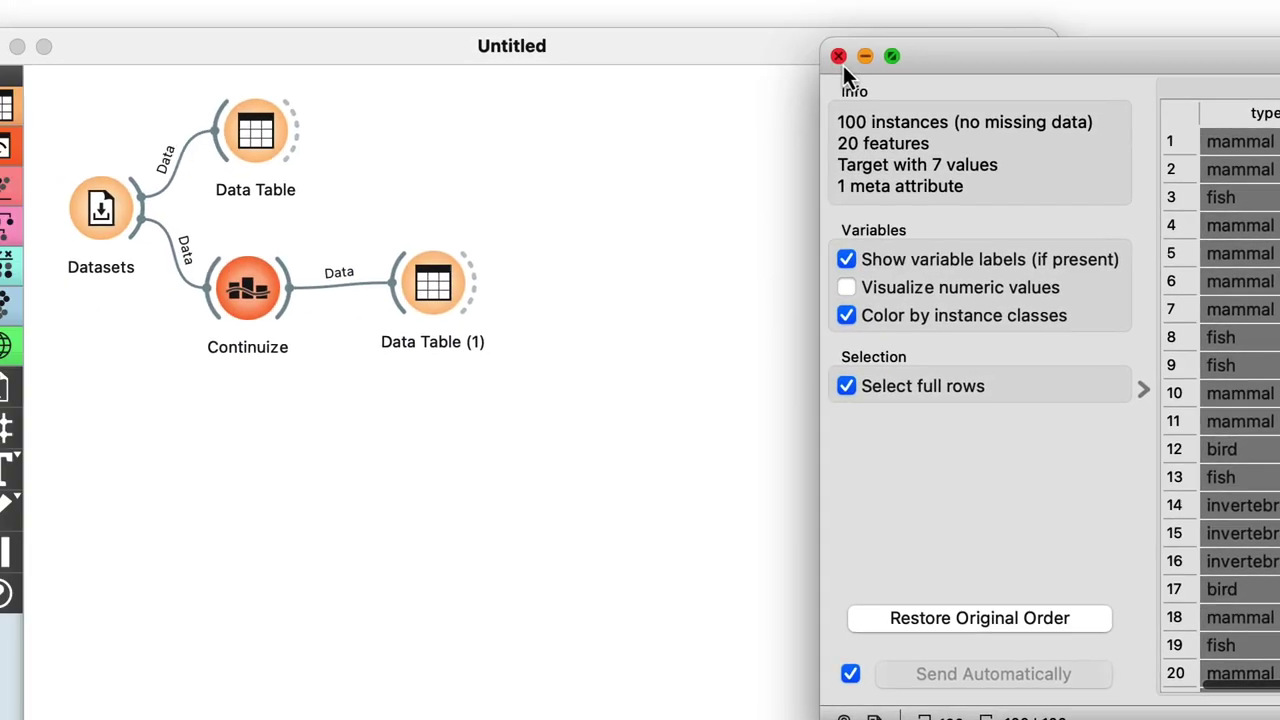
Add PCA on the continuized data with variable normalization turned off
left_click(151, 25)
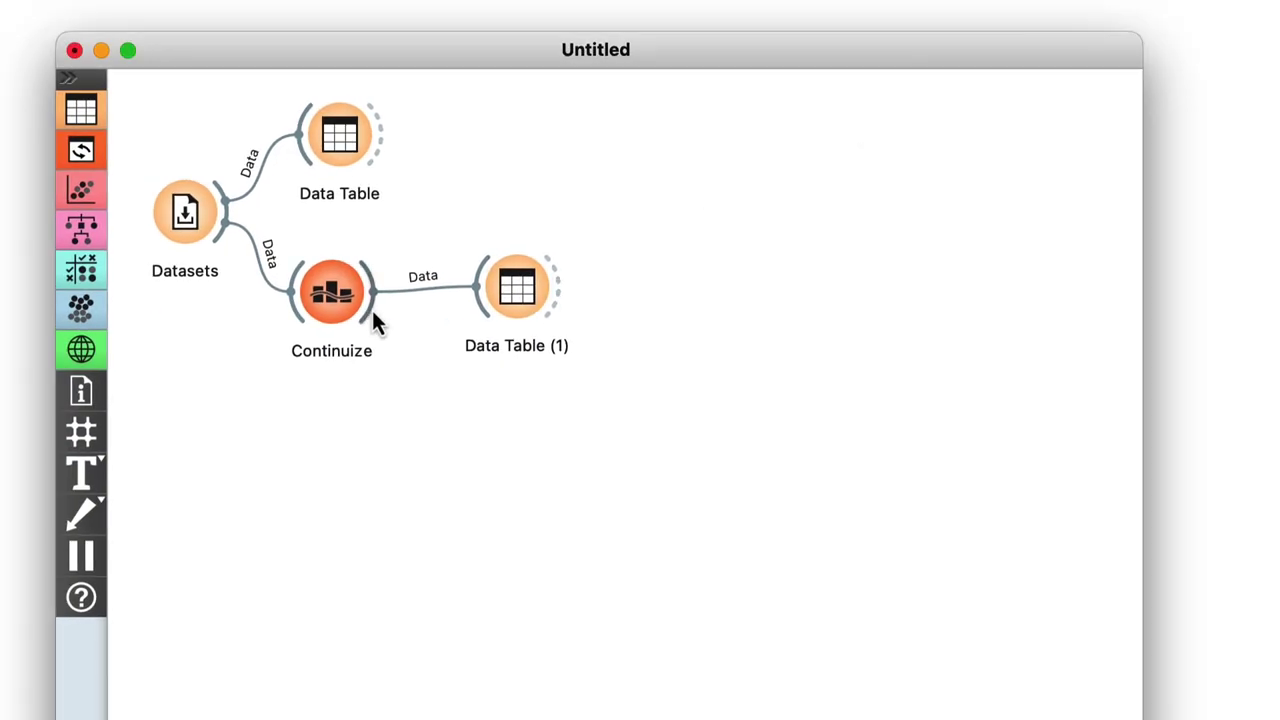
left_click_drag(372, 310, 422, 448)
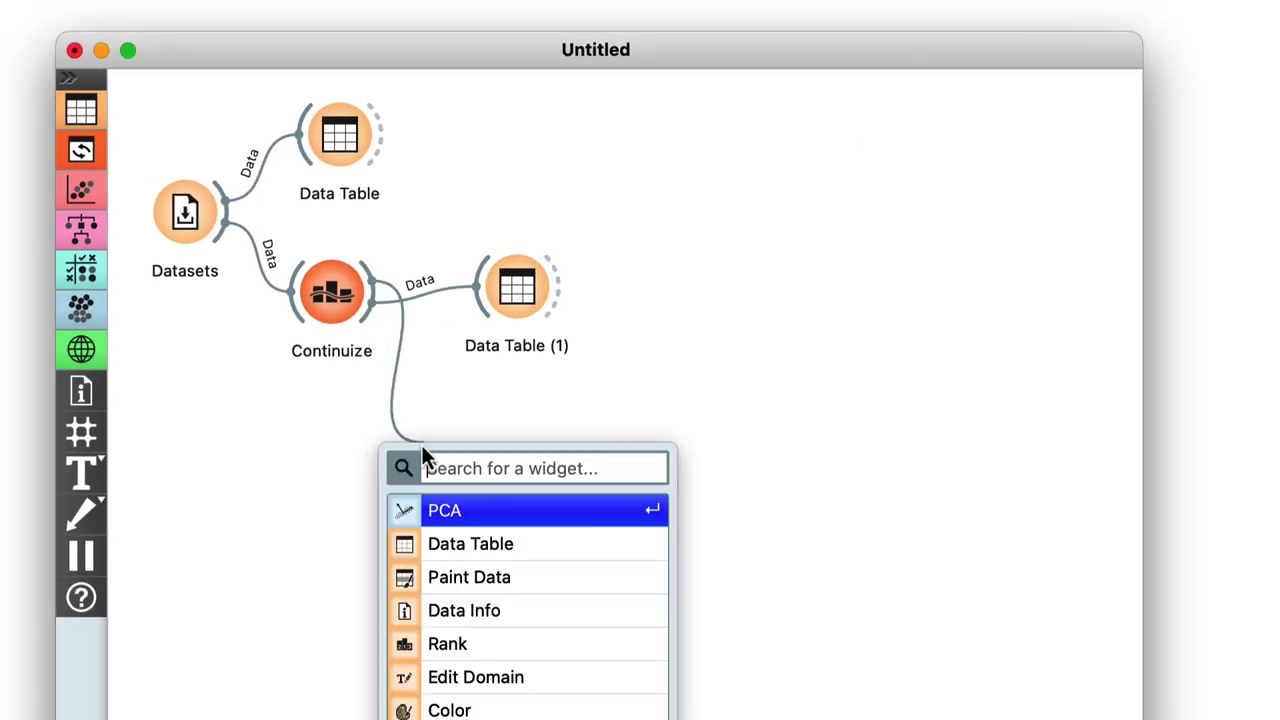
left_click(434, 514)
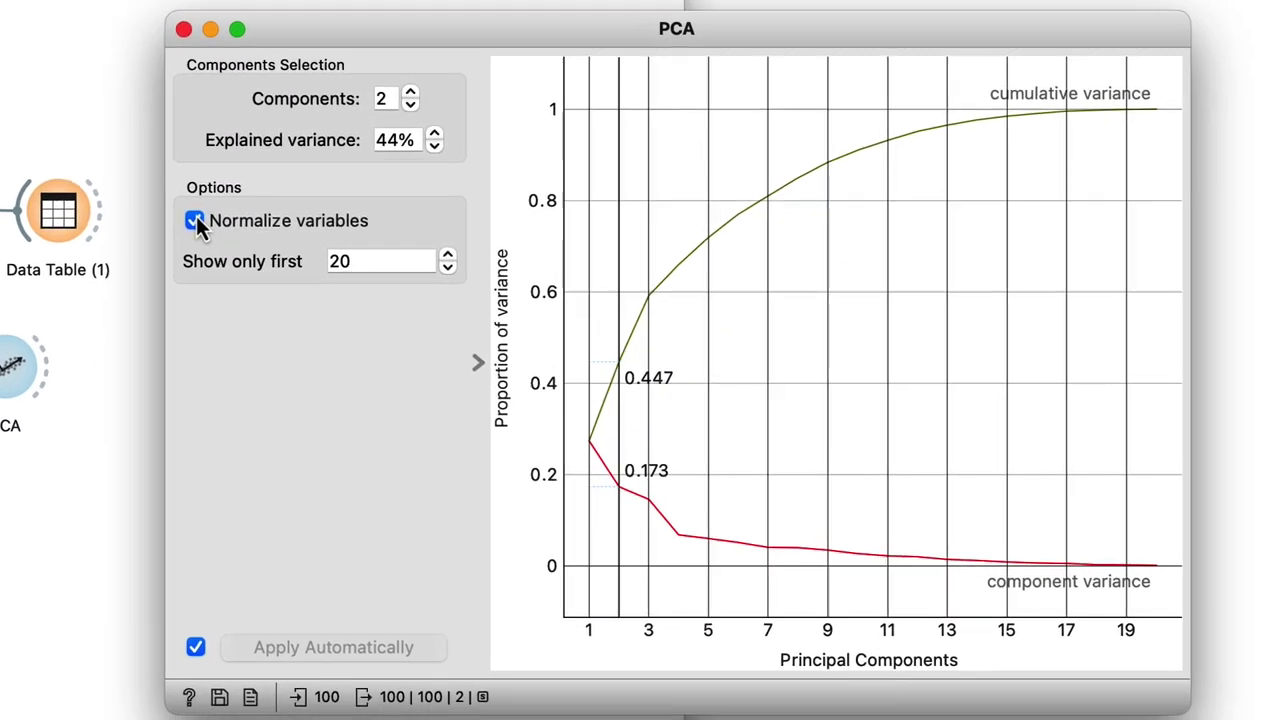
left_click(195, 221)
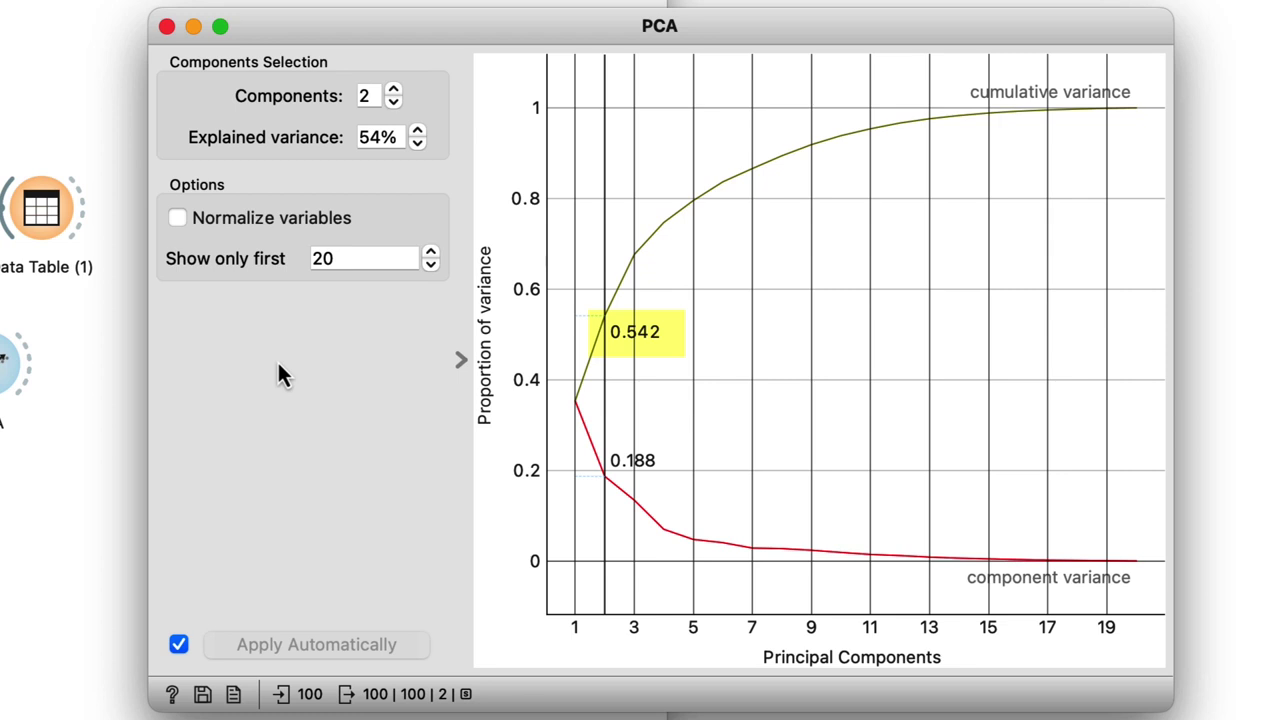
left_click(166, 26)
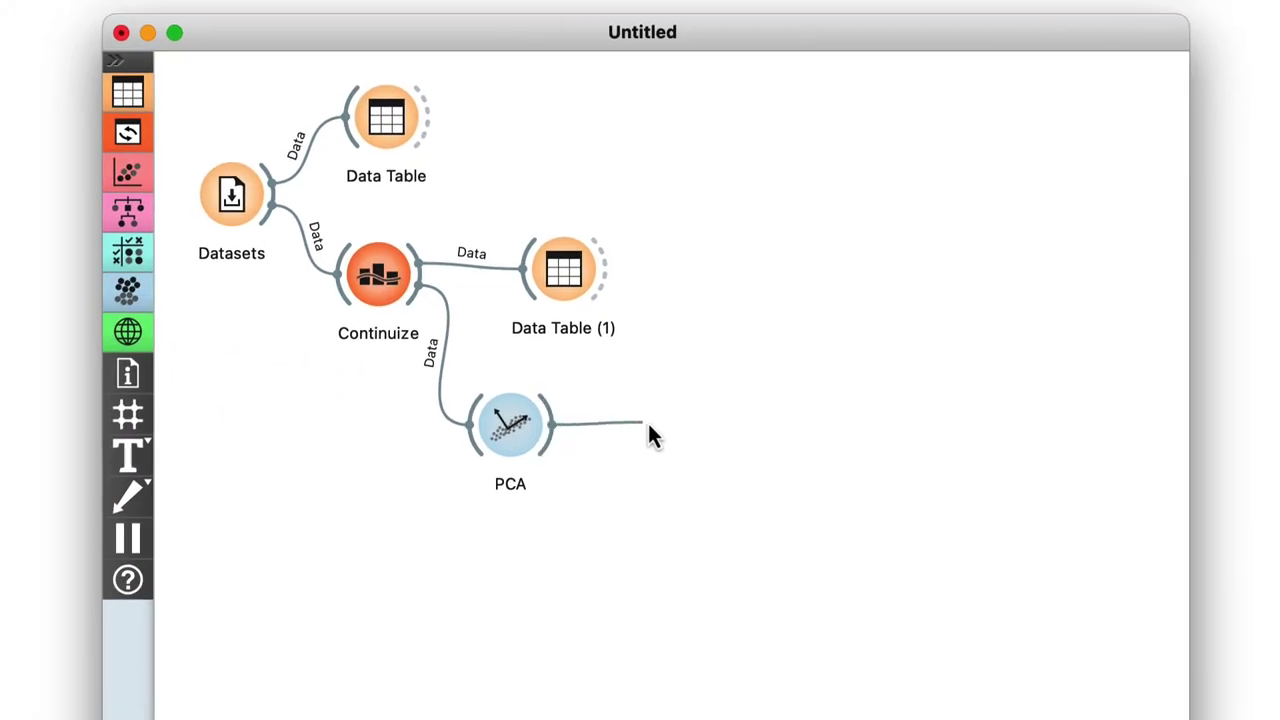
Link PCA's Components to Data Table (2) and scroll through the feature weights
left_click_drag(648, 432, 691, 432)
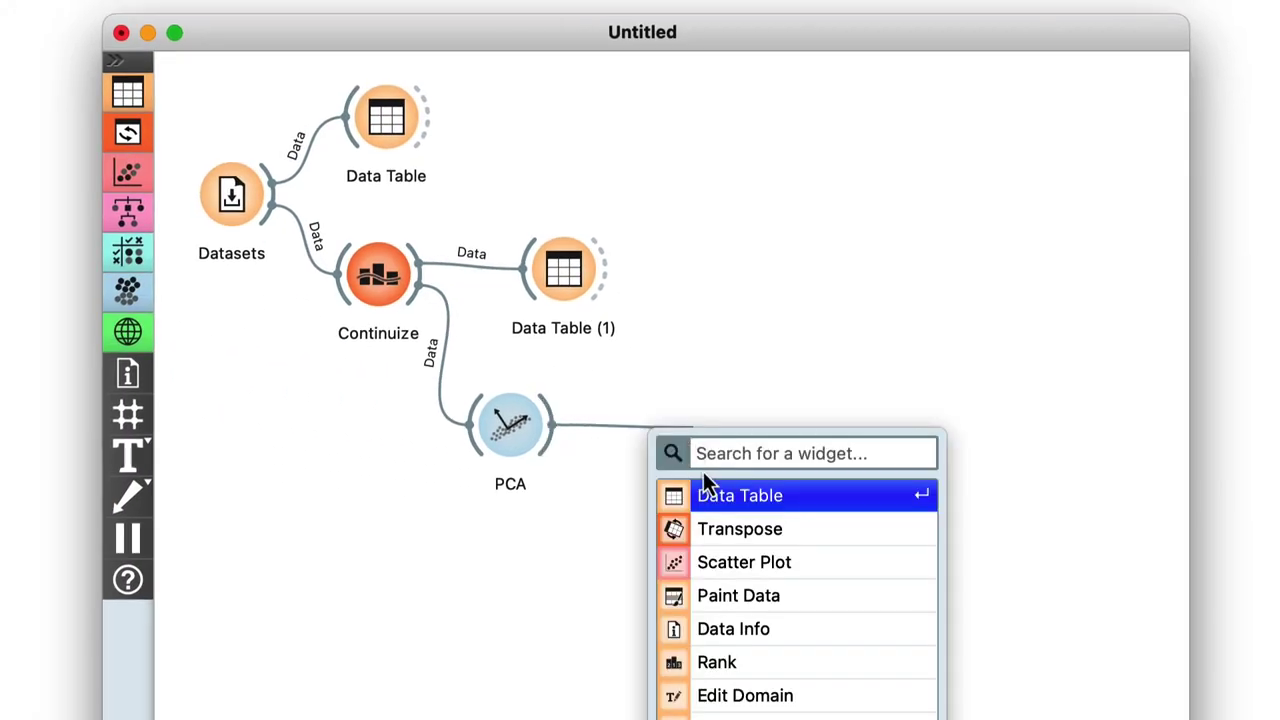
left_click(703, 492)
double_click(649, 427)
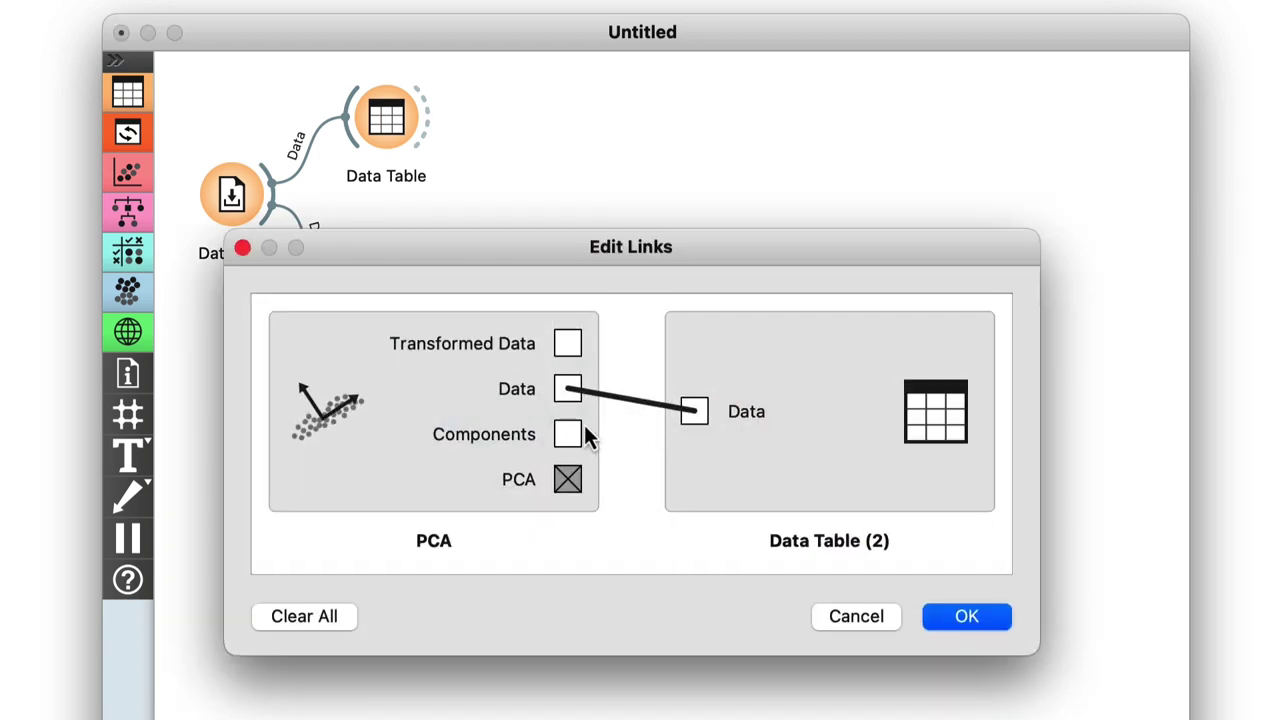
left_click_drag(584, 425, 685, 425)
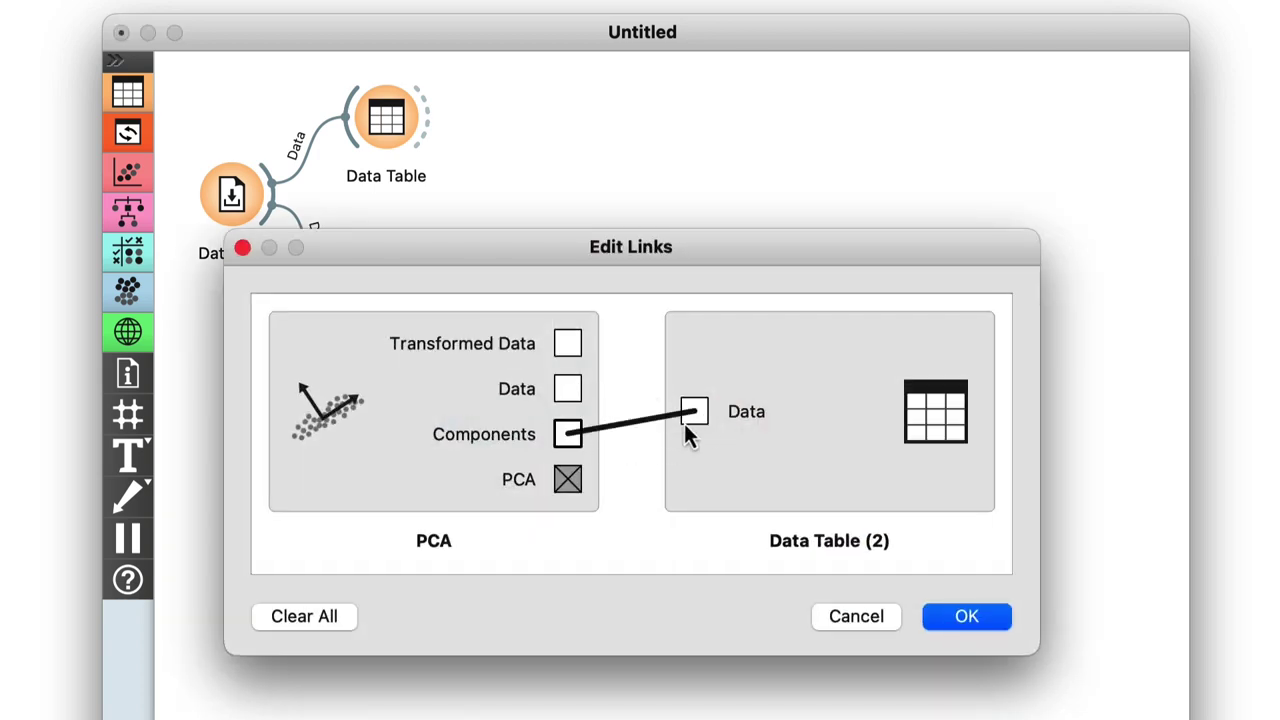
left_click(949, 618)
double_click(743, 438)
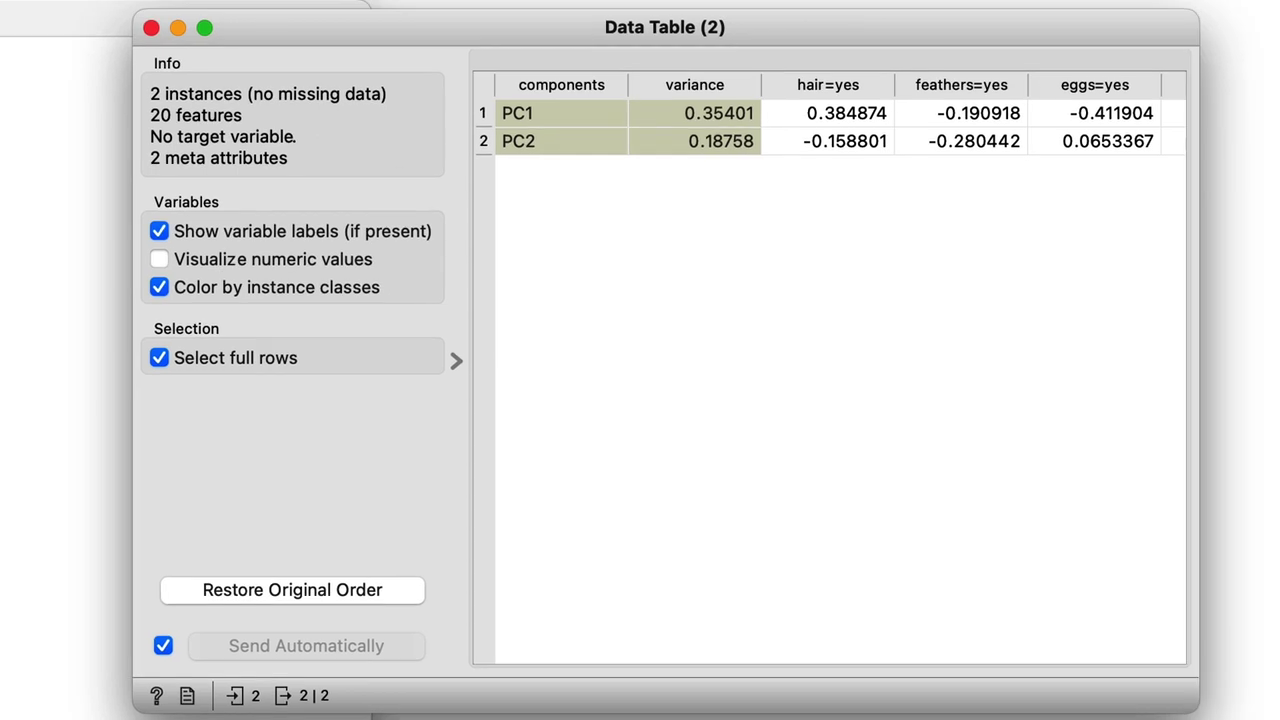
scroll(616, 305, "right", 10)
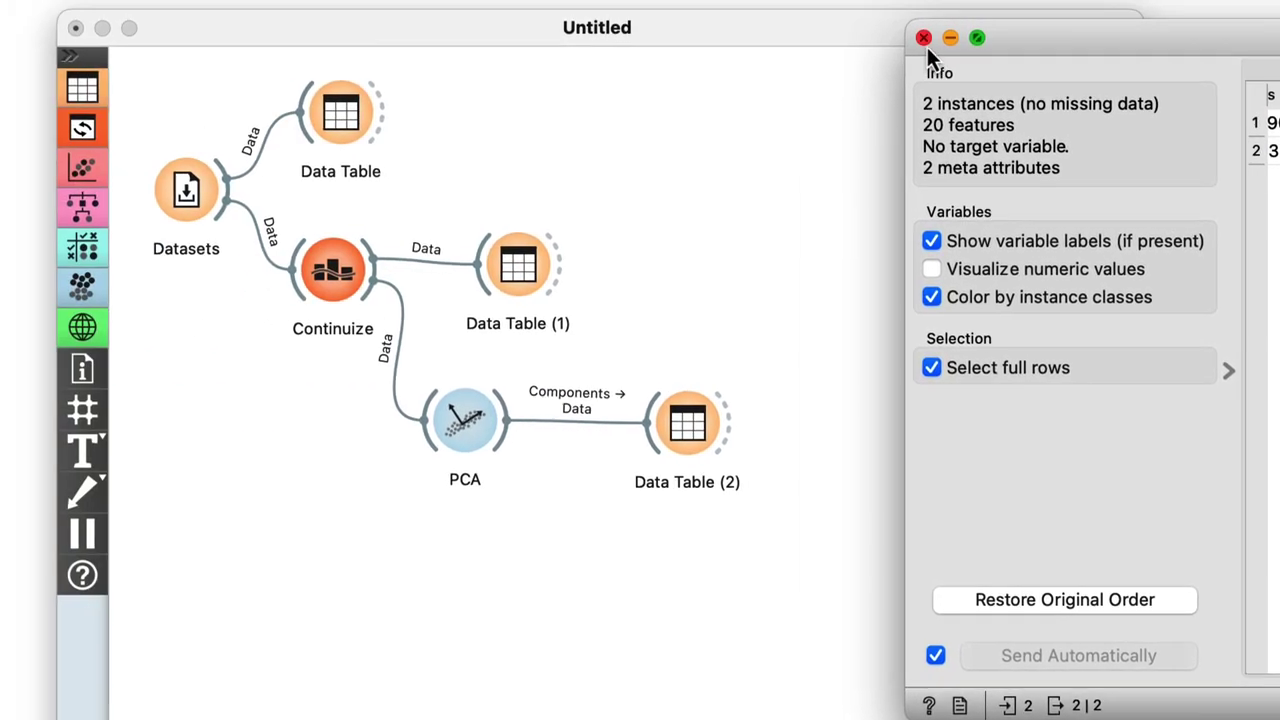
Add a Transpose widget fed by PCA's Components output
left_click(151, 27)
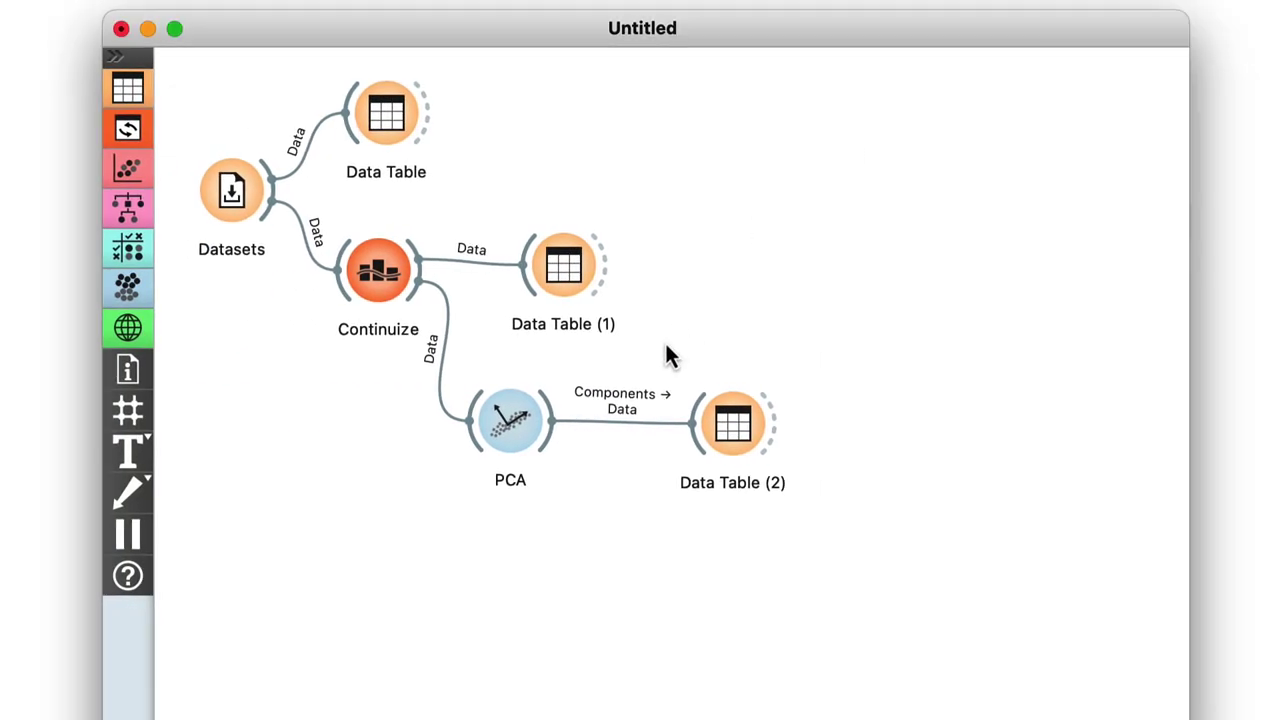
left_click_drag(560, 450, 610, 554)
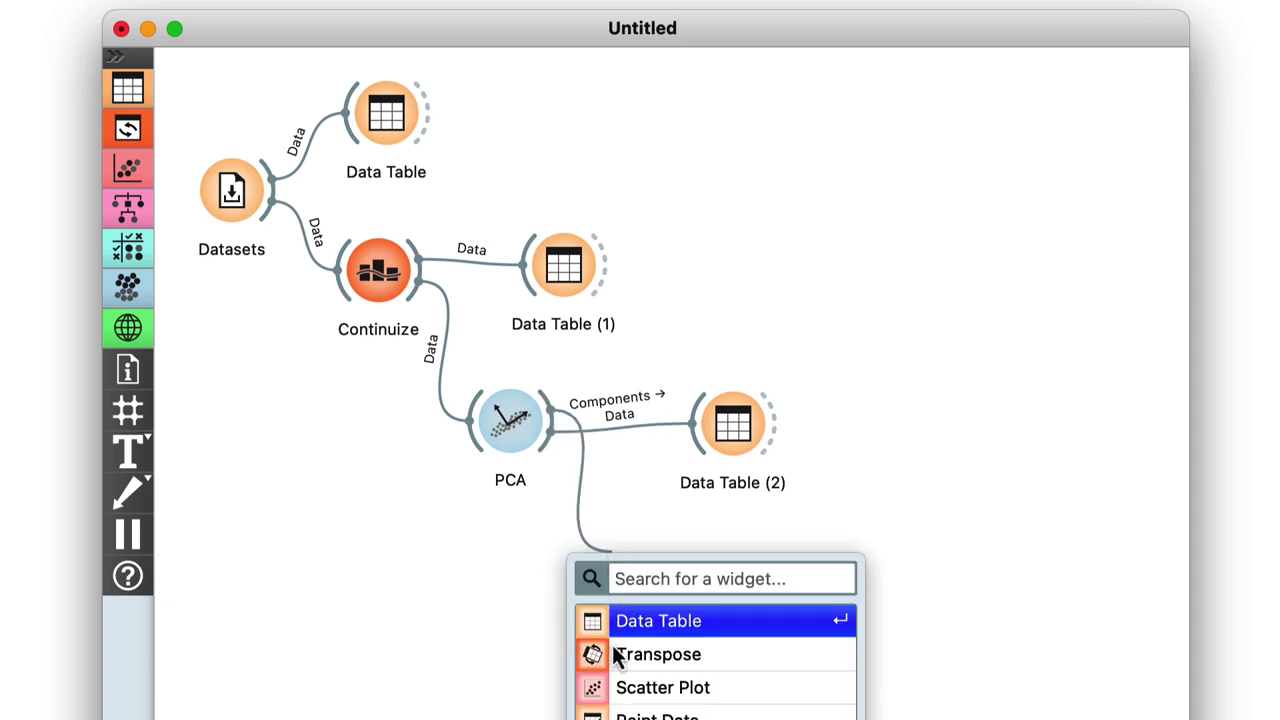
left_click(616, 655)
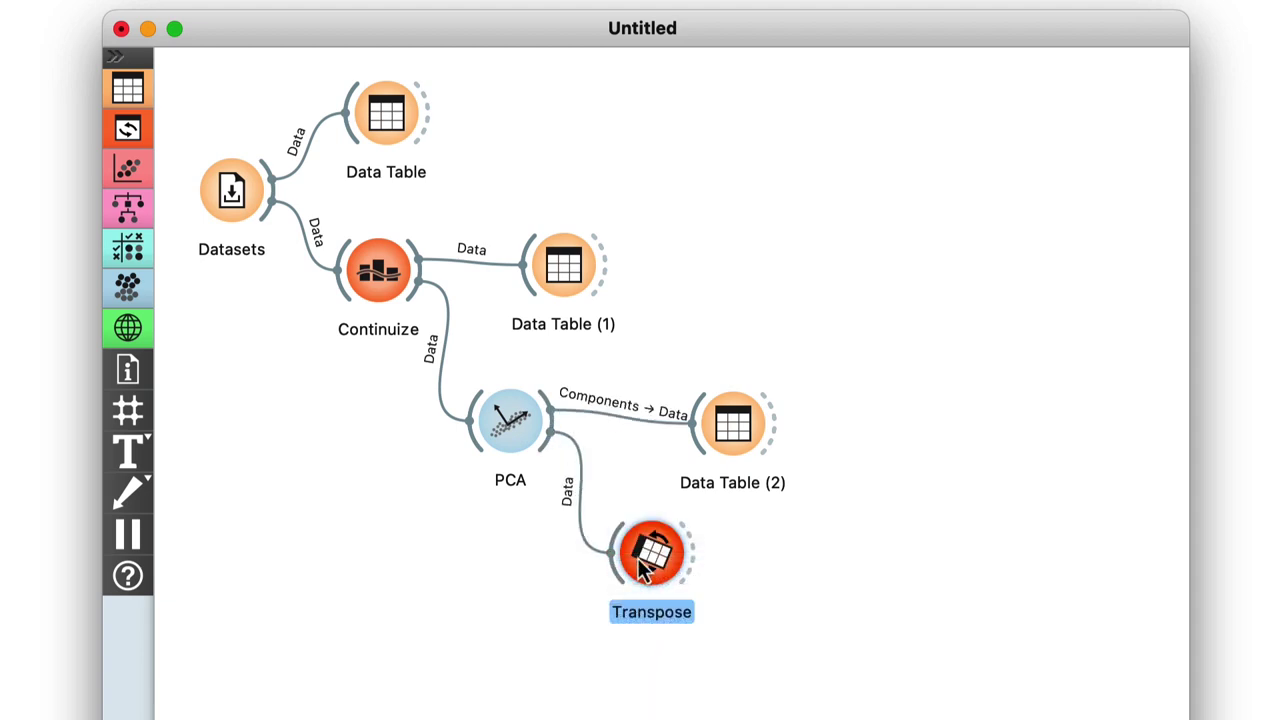
double_click(589, 542)
left_click(621, 397)
left_click_drag(586, 428, 694, 408)
left_click(935, 608)
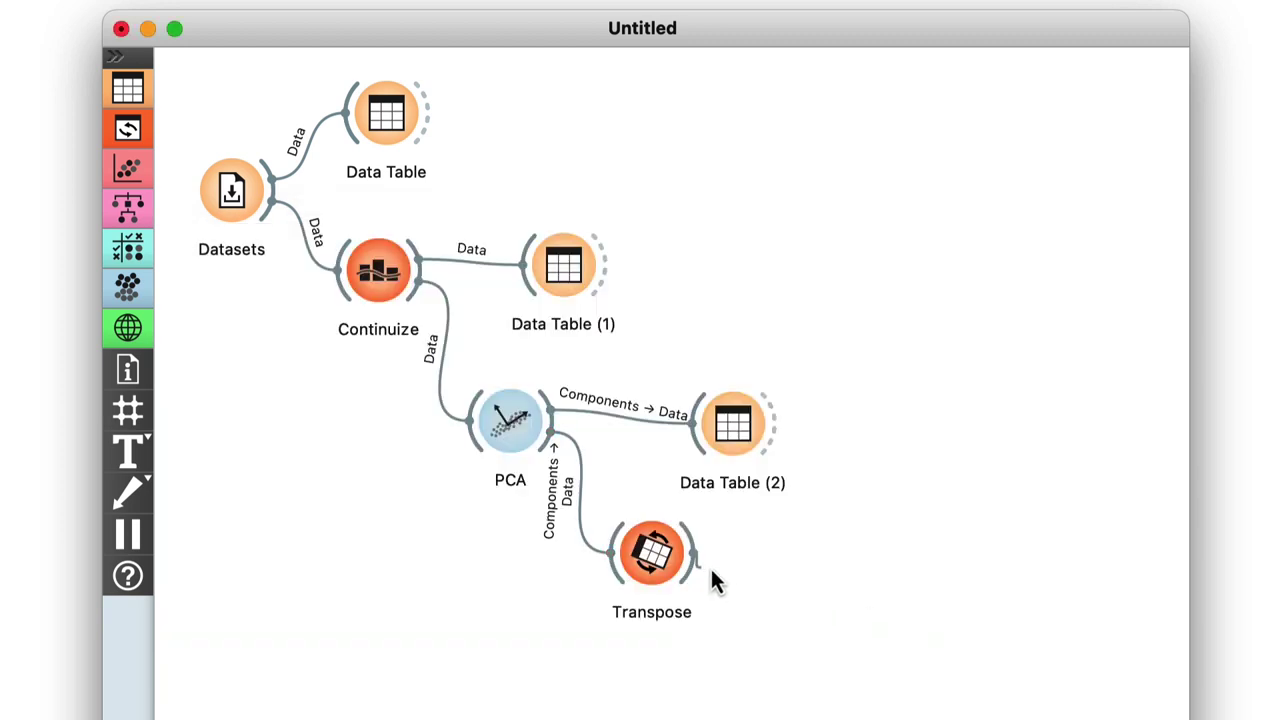
Show Transpose output in Data Table (3), sorted by PC1 descending
left_click_drag(806, 562, 833, 533)
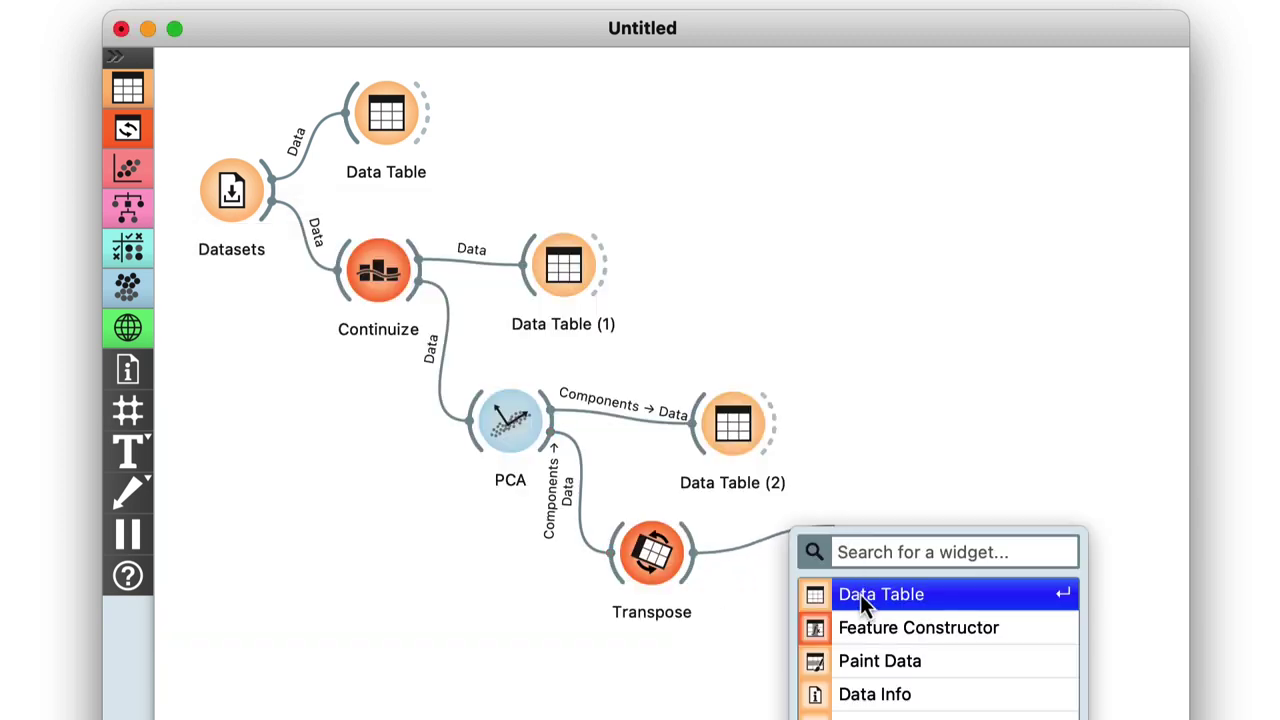
left_click(858, 594)
double_click(832, 525)
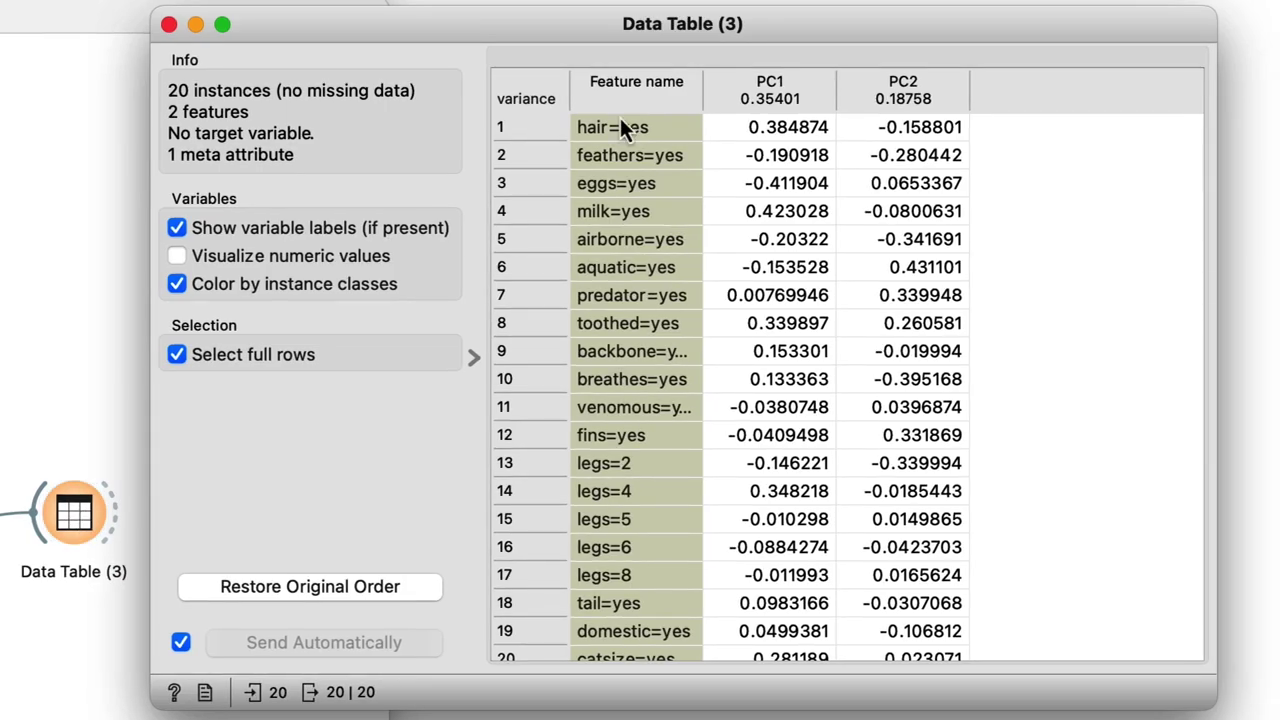
left_click(755, 94)
left_click(756, 94)
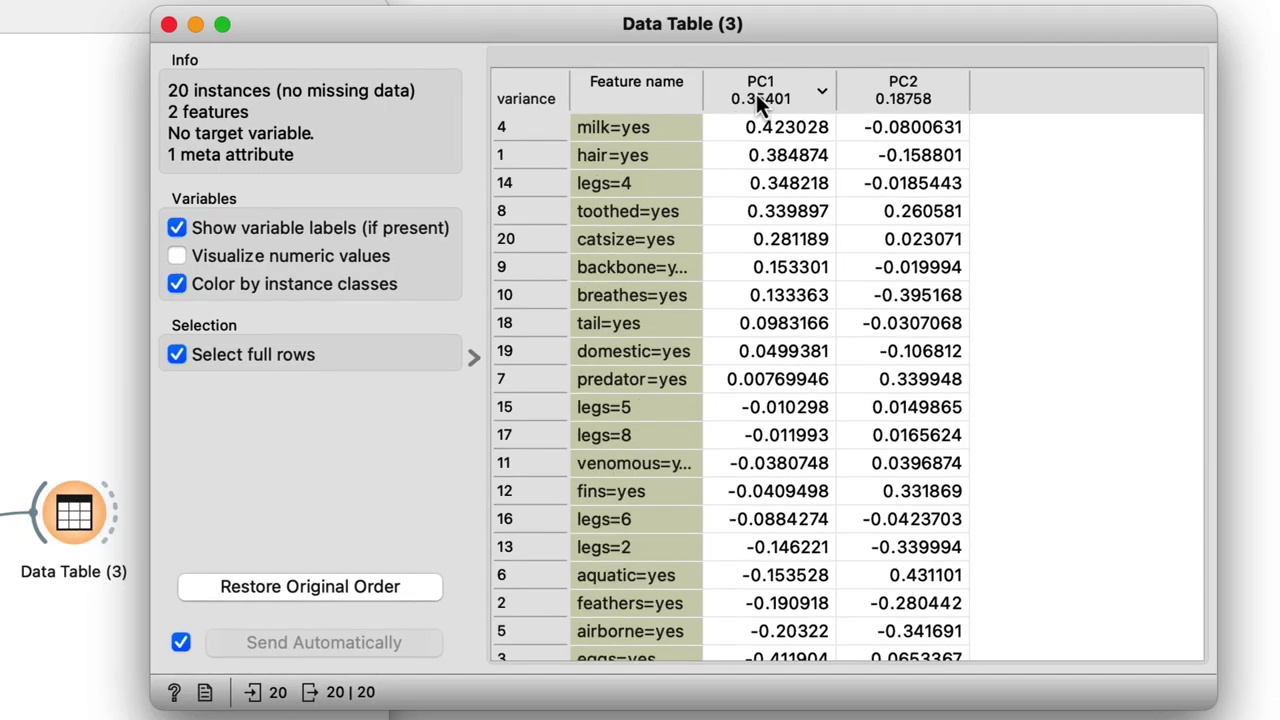
left_click(169, 24)
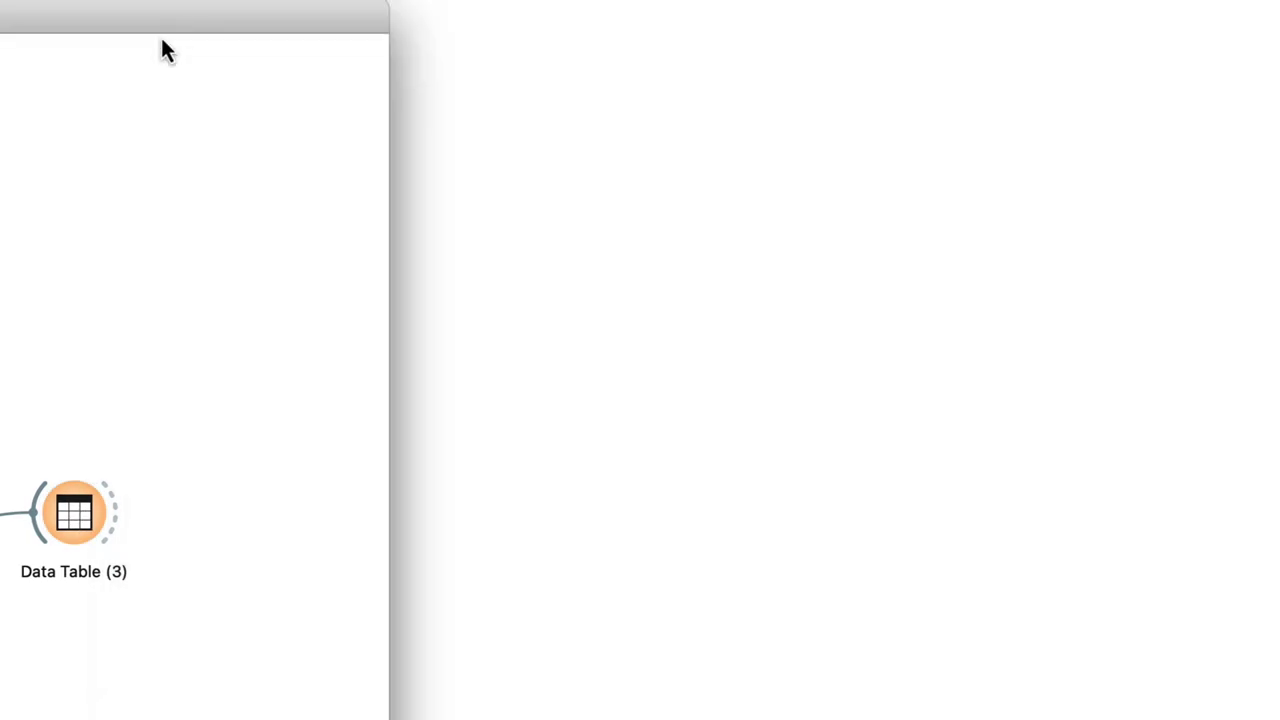
Connect a Feature Constructor widget to Transpose's output and open its settings
left_click_drag(688, 501, 748, 598)
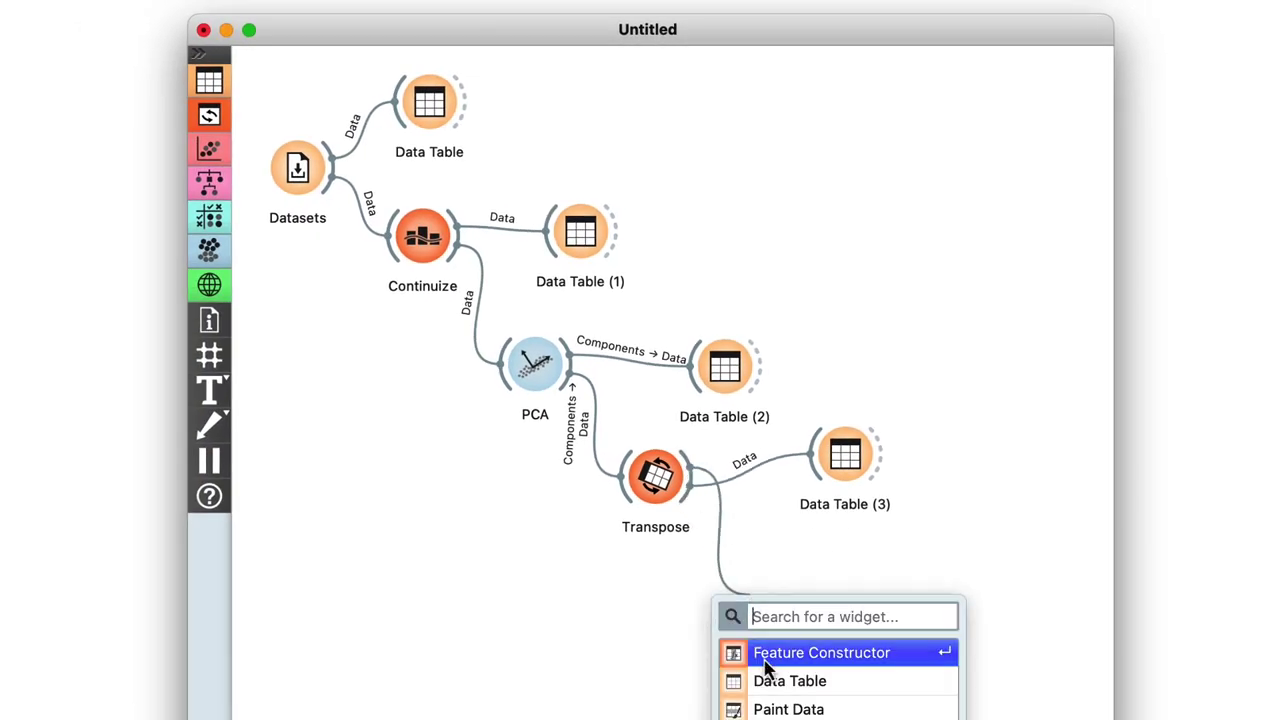
left_click(766, 664)
double_click(778, 598)
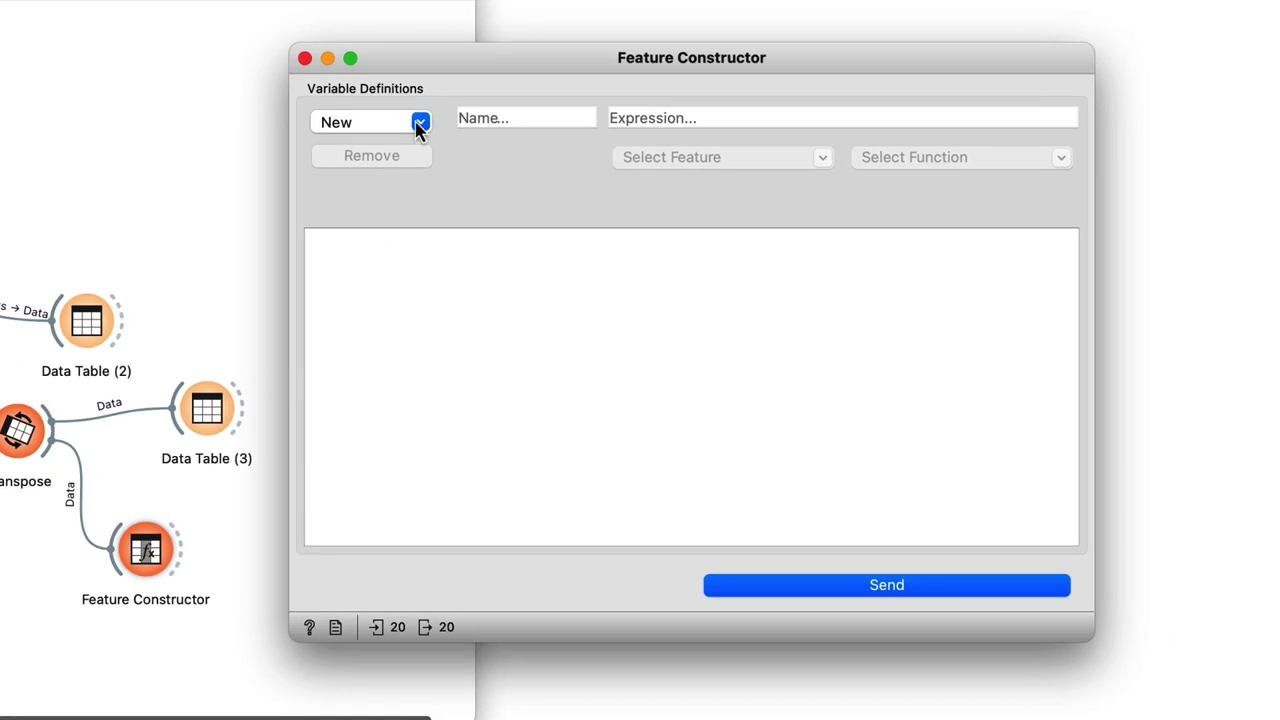
Define a numeric variable 'weight PC1' with formula abs(PC1)
left_click(593, 133)
left_click(604, 154)
type("weight PC1")
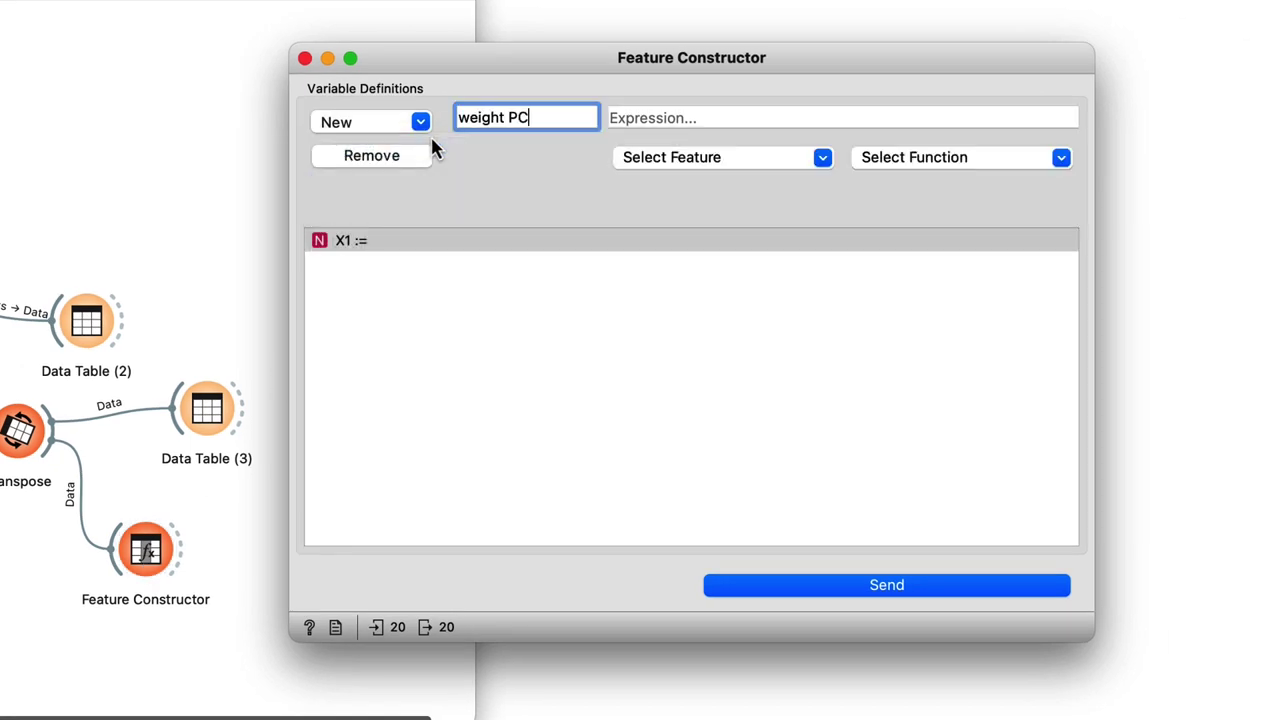
left_click(838, 117)
type("abs(PC1)")
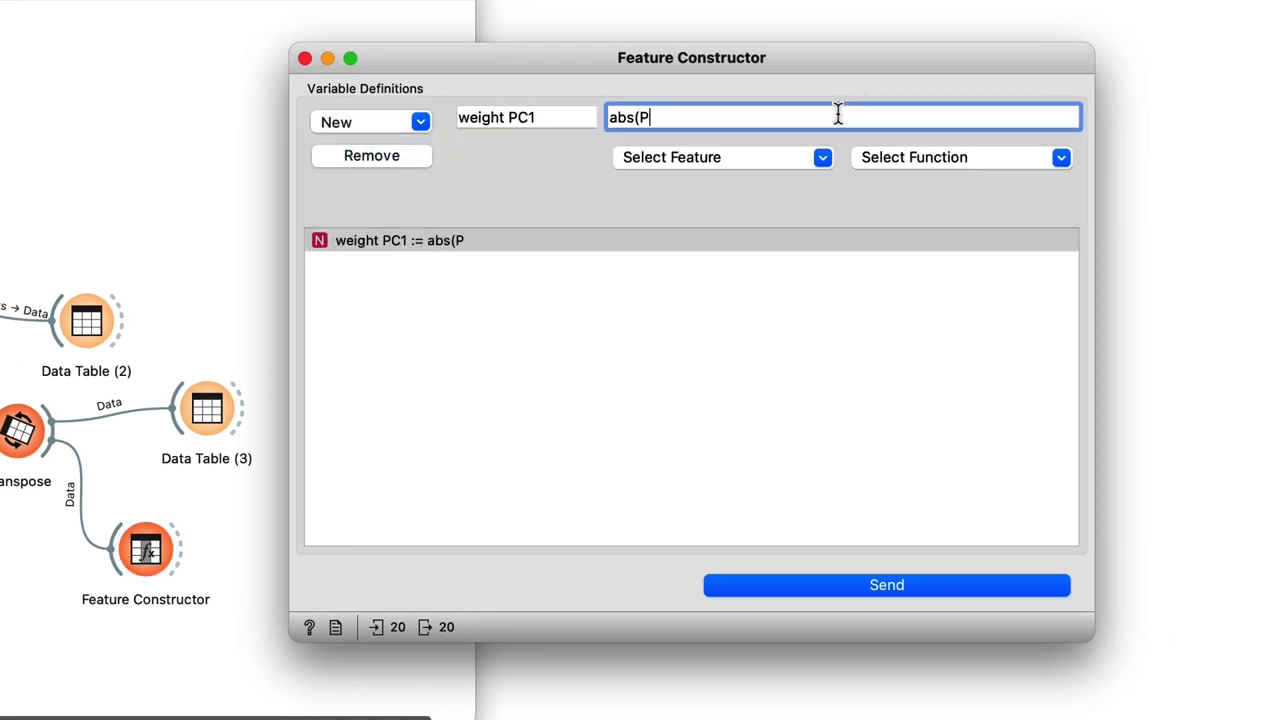
Define a numeric variable 'weight PC2' as abs(PC2) and send both features
left_click(420, 121)
left_click(434, 143)
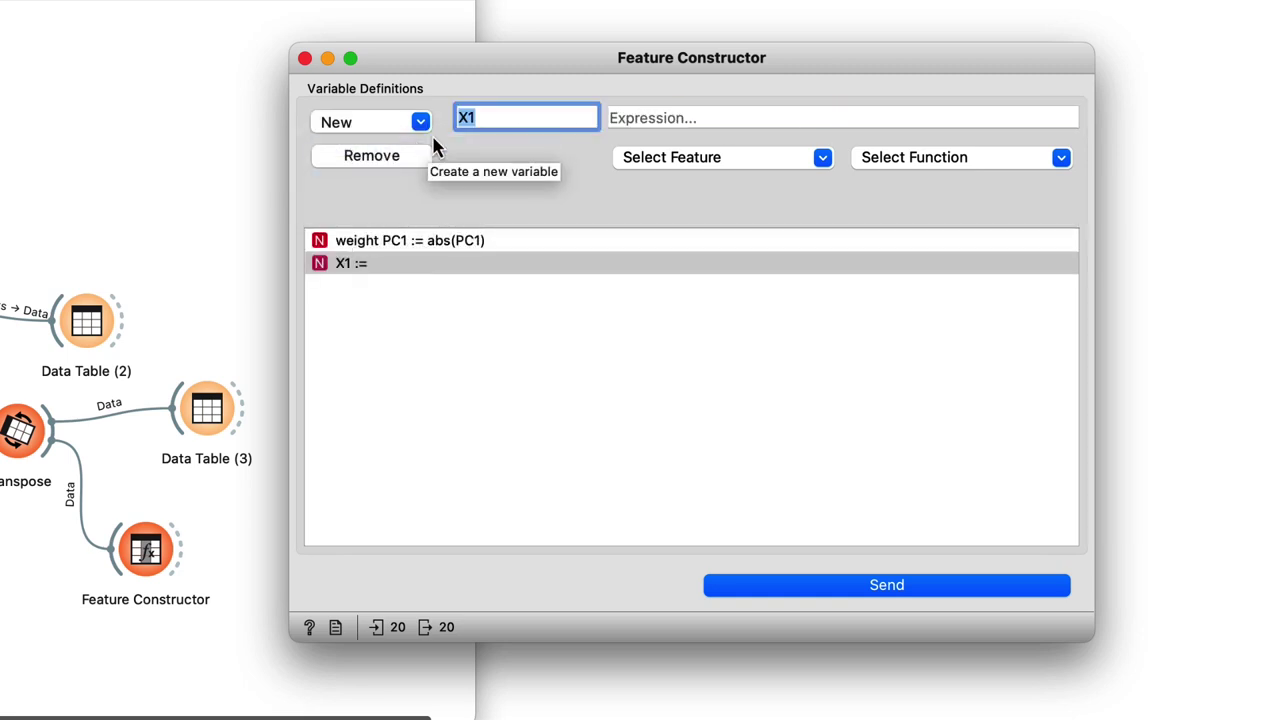
type("weight PC2")
left_click(652, 117)
type("abs(PC2)")
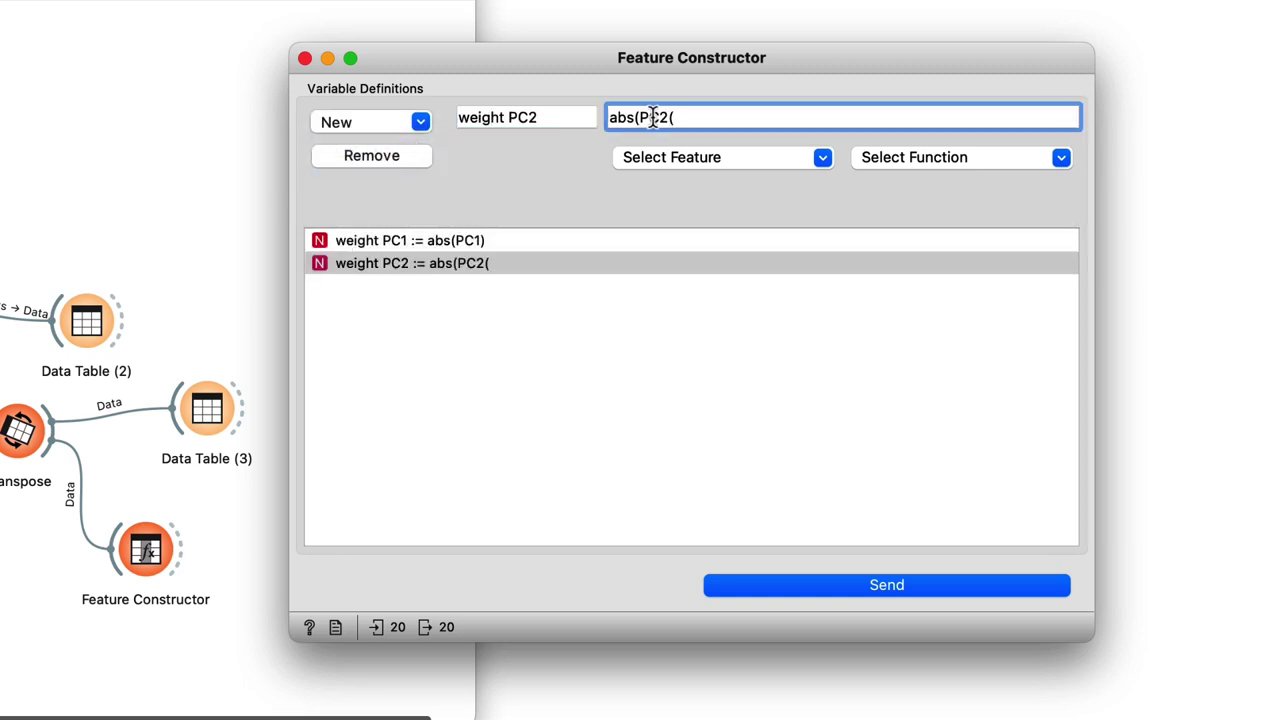
left_click(760, 598)
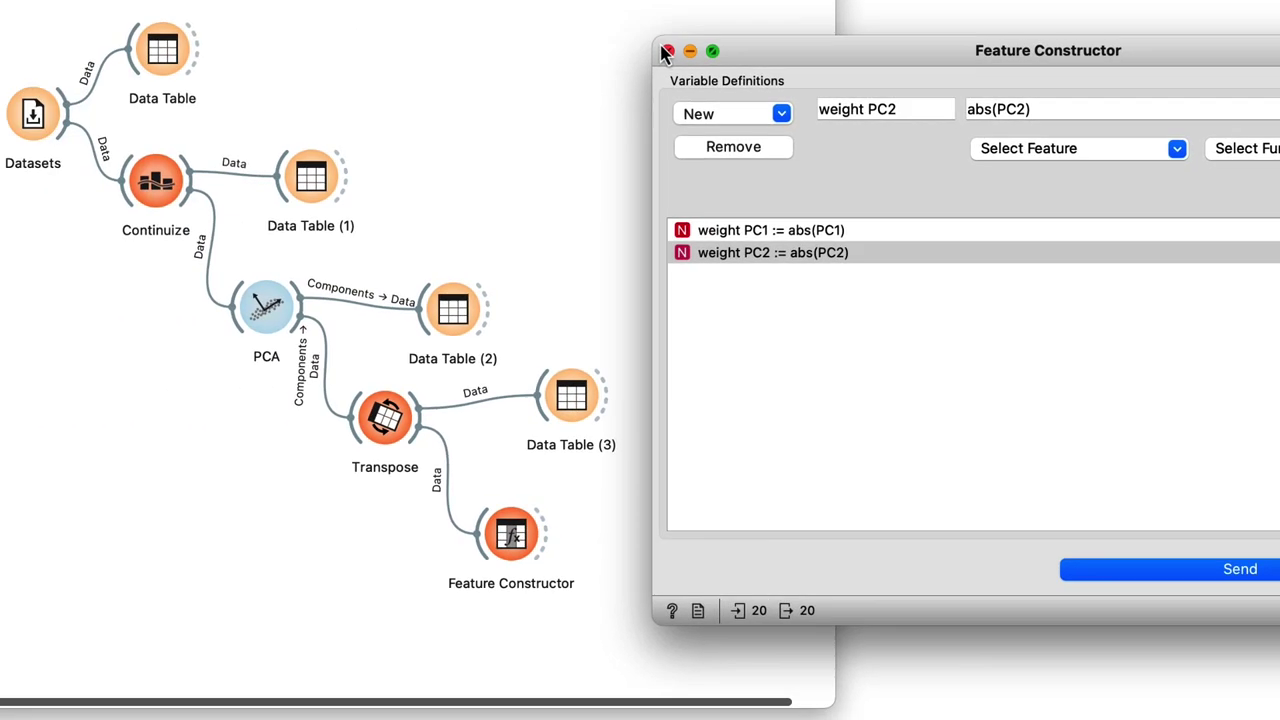
Connect Data Table (4) to Feature Constructor and widen it to show the weight columns
left_click(666, 52)
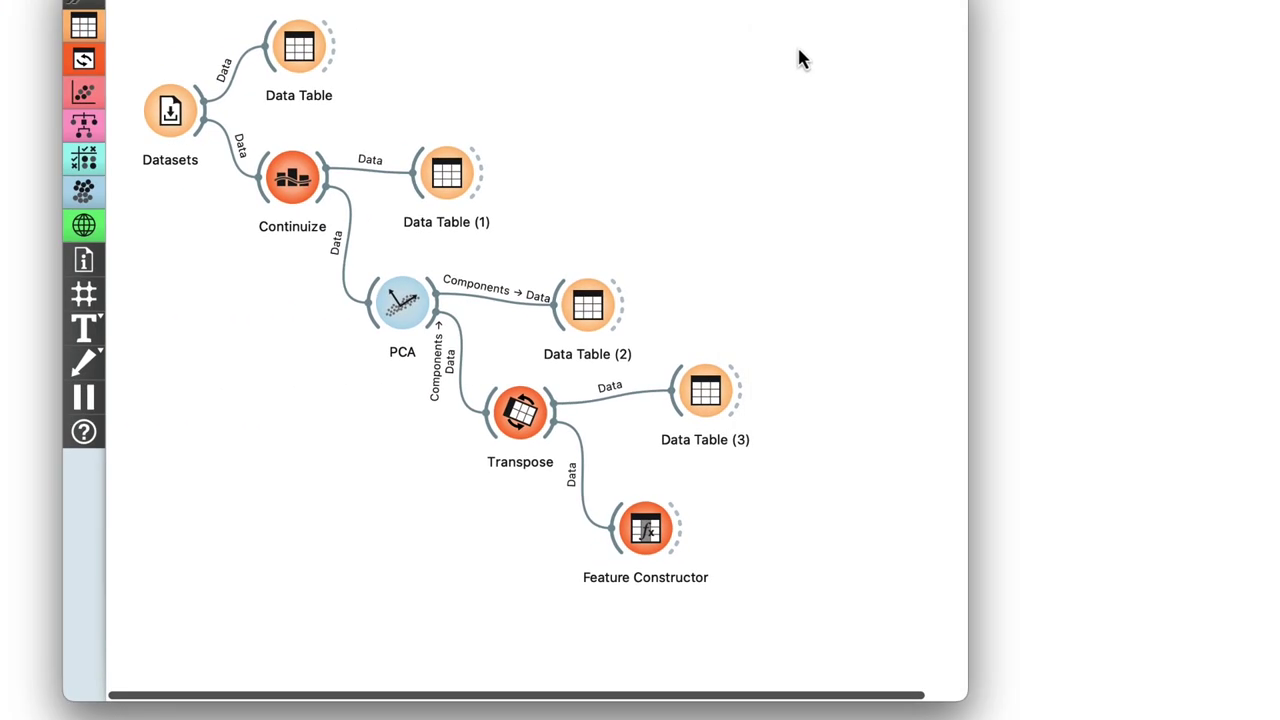
left_click_drag(546, 533, 603, 555)
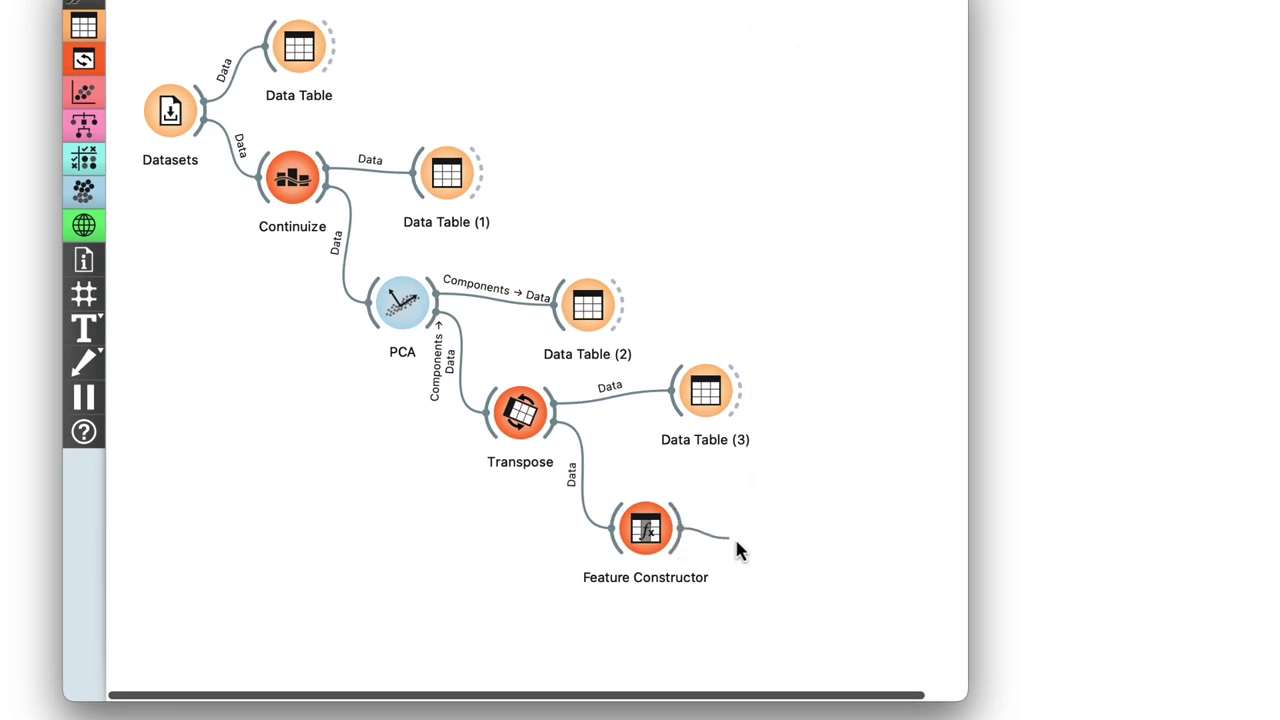
left_click_drag(737, 550, 738, 546)
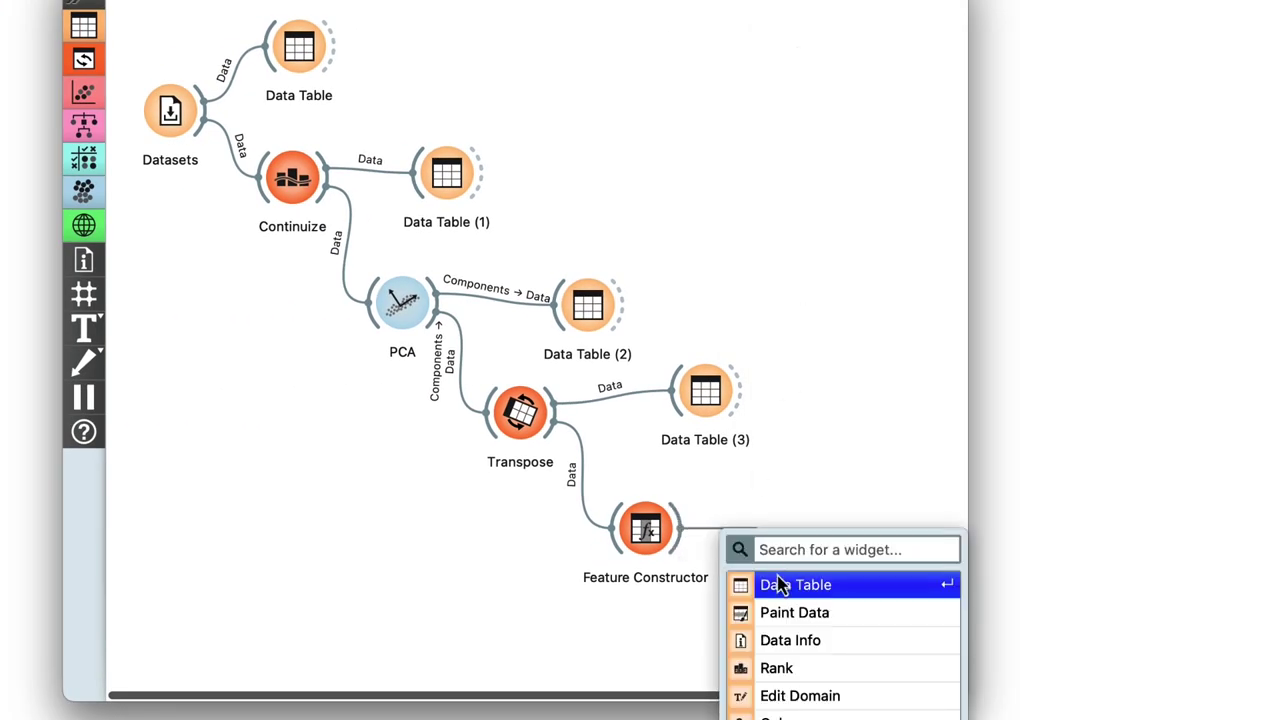
left_click(781, 582)
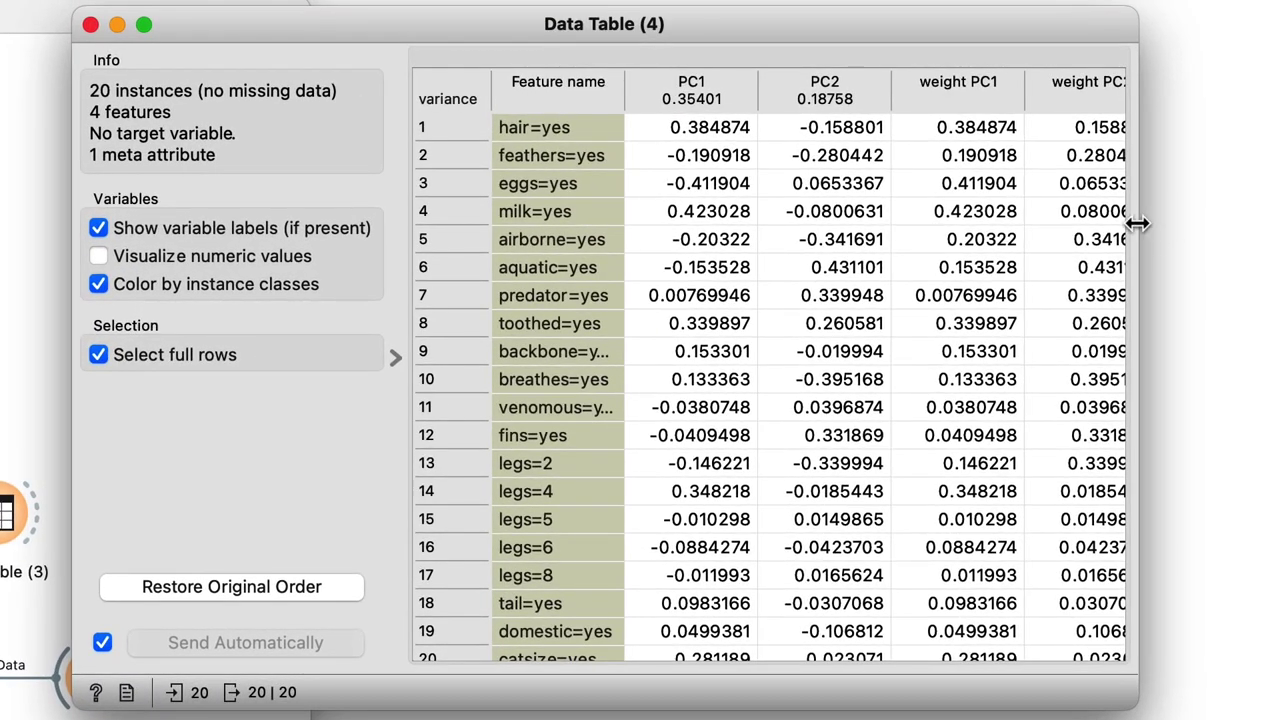
left_click_drag(1138, 224, 1266, 237)
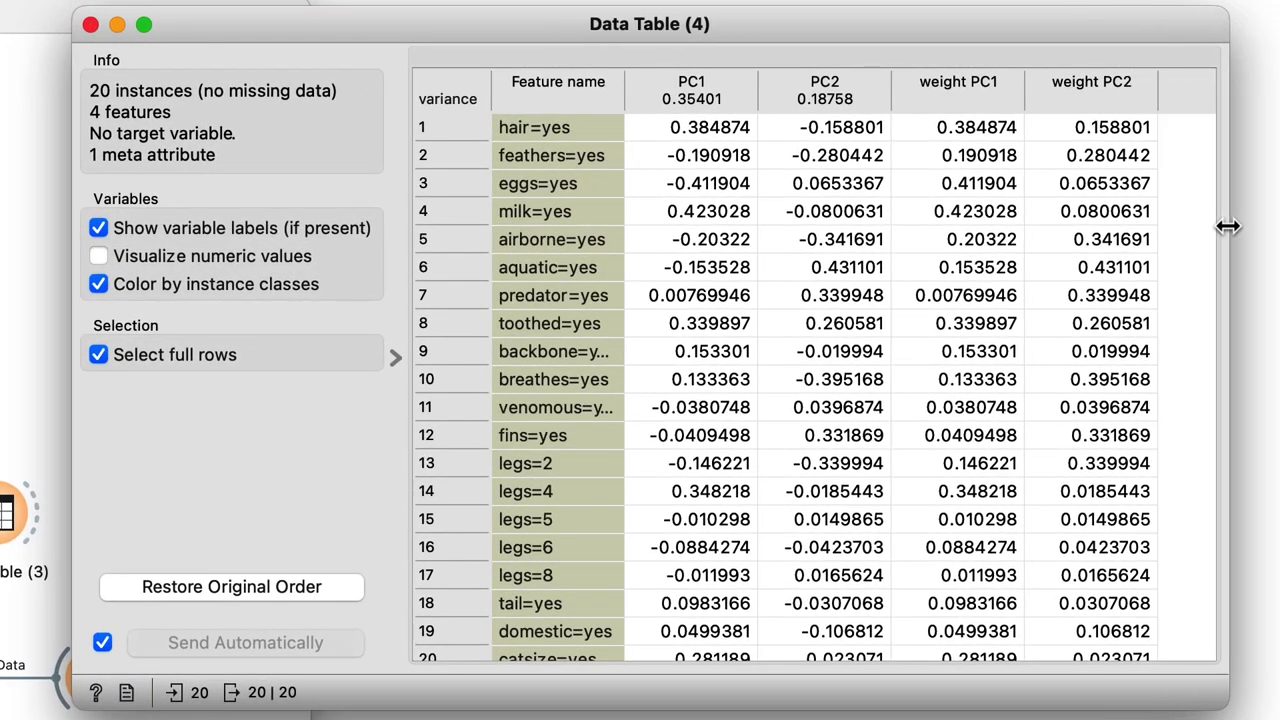
Sort the features by weight PC1 descending, then by weight PC2 descending
left_click(987, 97)
left_click(987, 97)
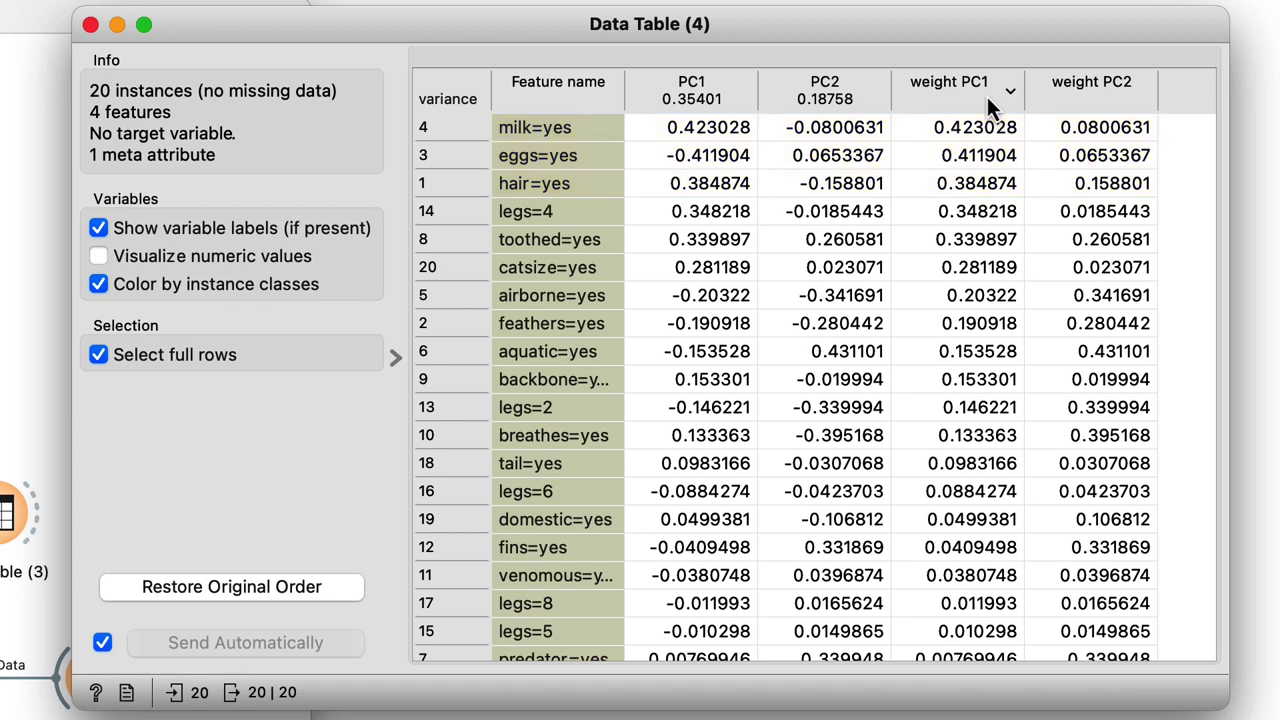
left_click(1067, 83)
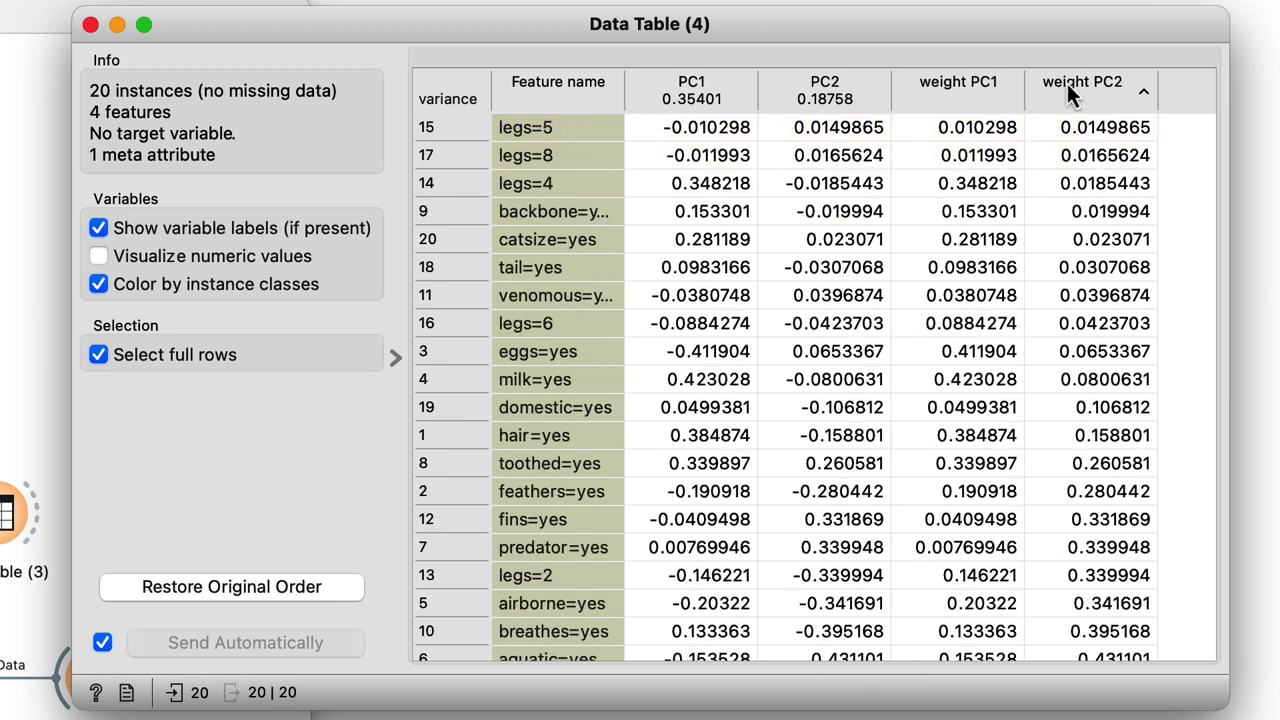
left_click(1067, 83)
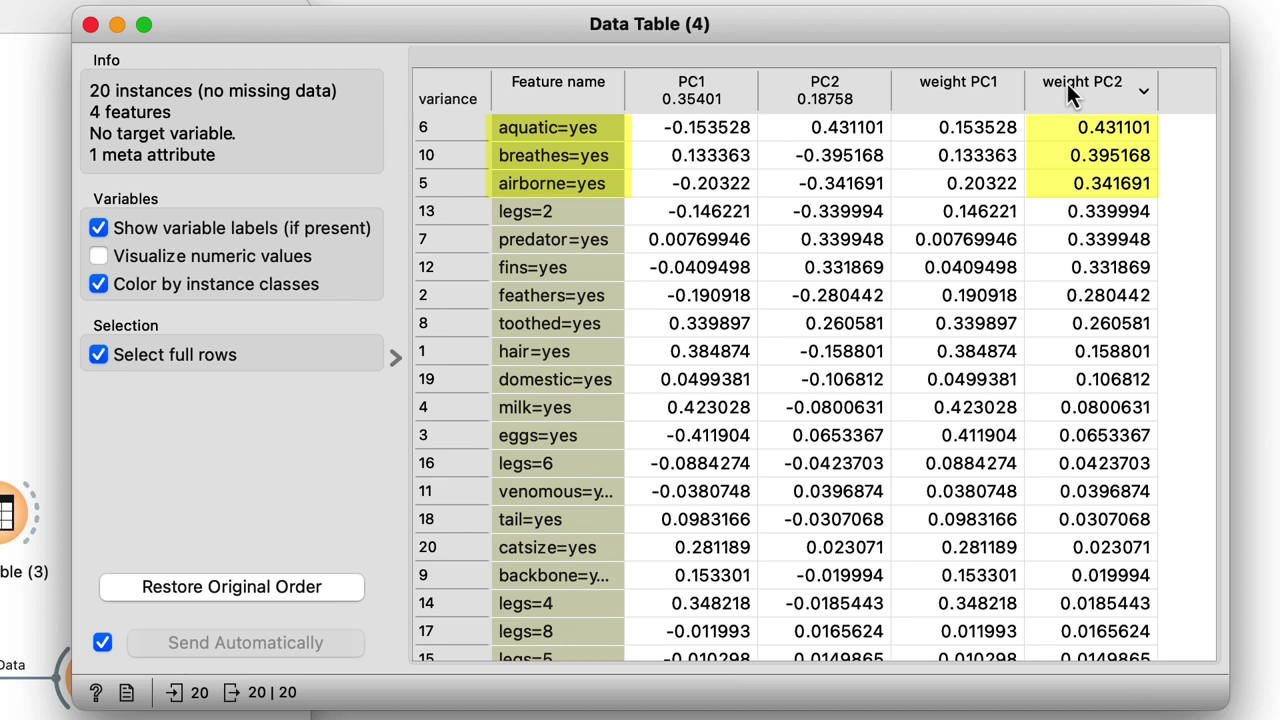